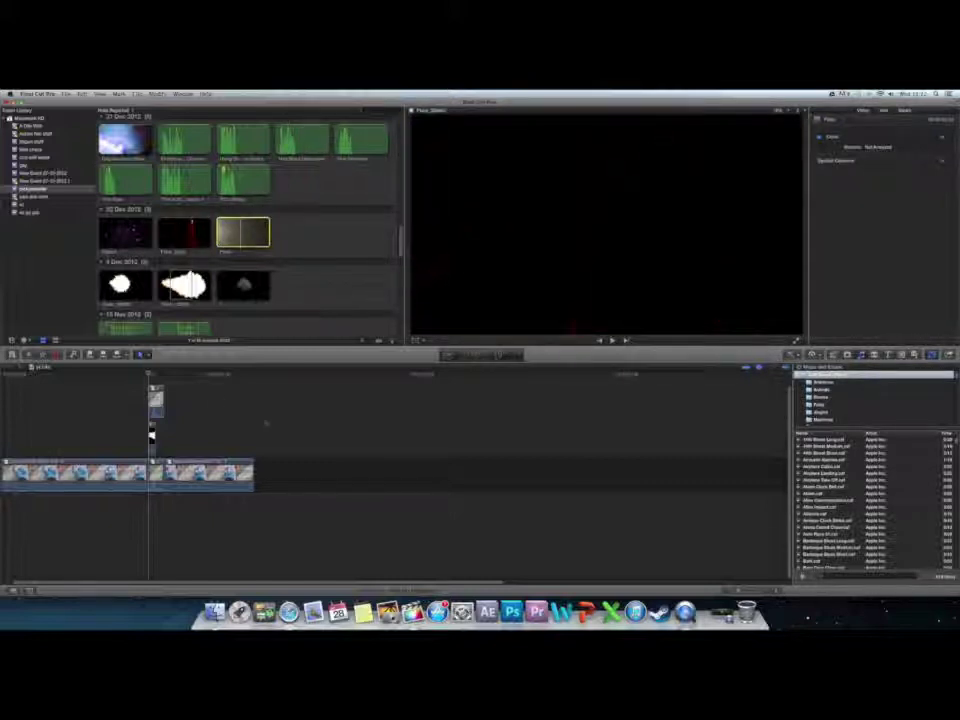
# - Select all the clips in the timeline and delete them to empty the project
pyautogui.click(308, 478)
pyautogui.hscroll(-1, 304, 465)
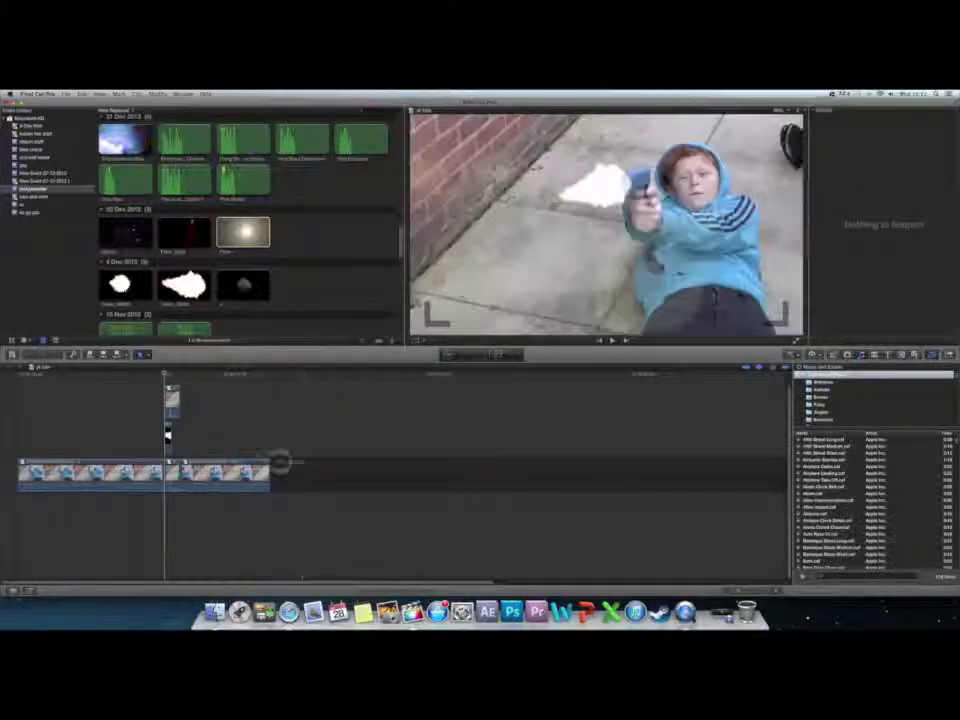
pyautogui.moveTo(300, 461); pyautogui.dragTo(36, 408)
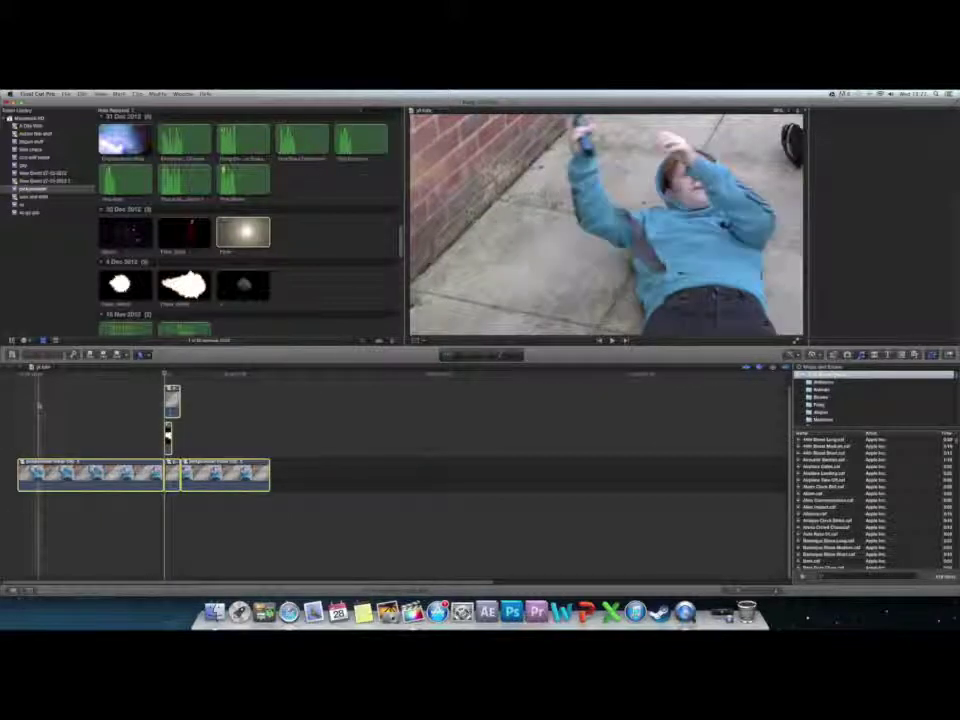
pyautogui.press('super+4')
pyautogui.press('Delete')
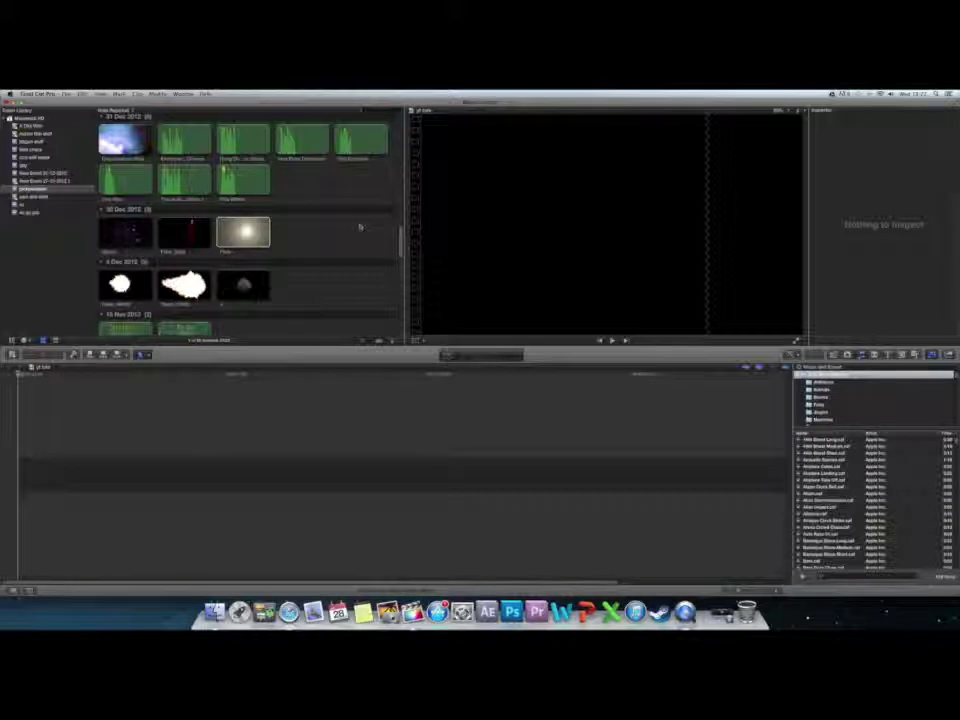
# - Find the clip of the boy on the ground aiming the gun and add it to the start of the empty timeline
pyautogui.scroll(10, 360, 227)
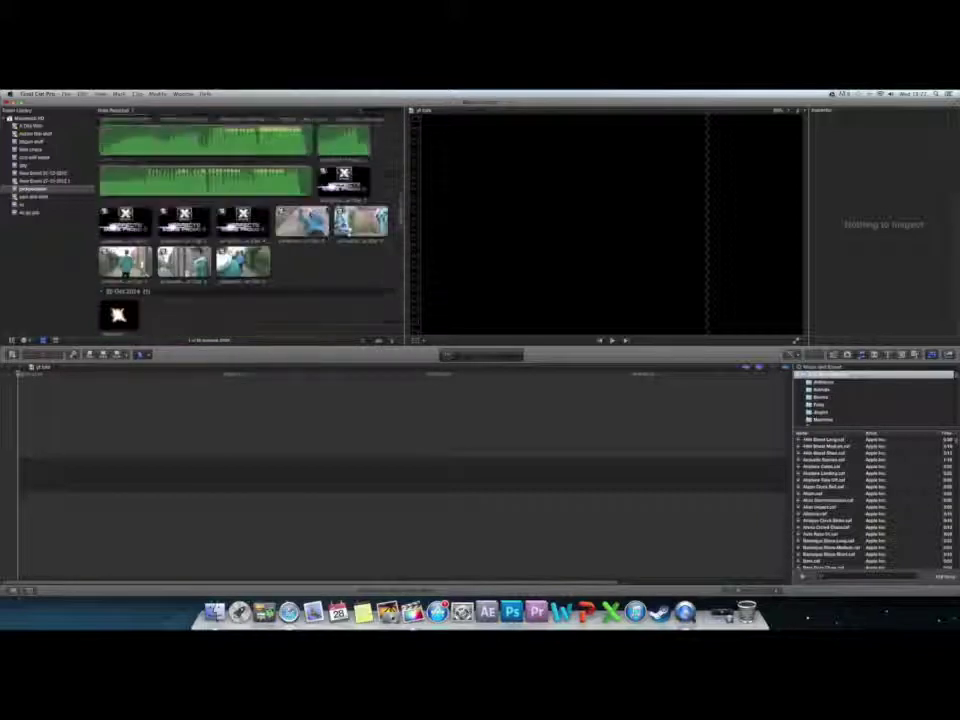
pyautogui.scroll(5, 345, 228)
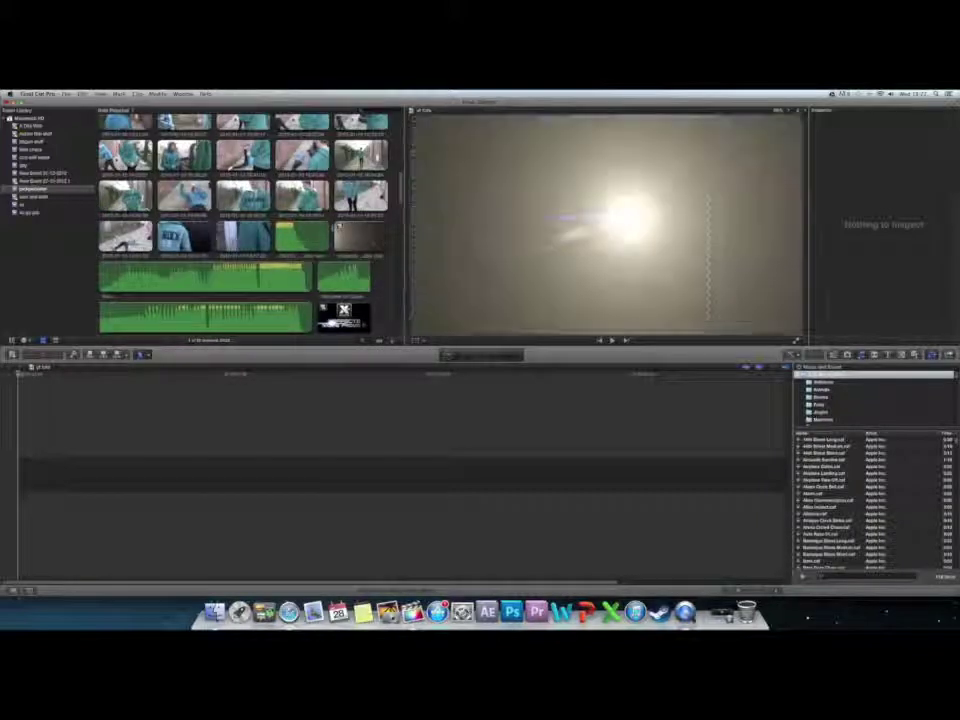
pyautogui.scroll(-3, 245, 225)
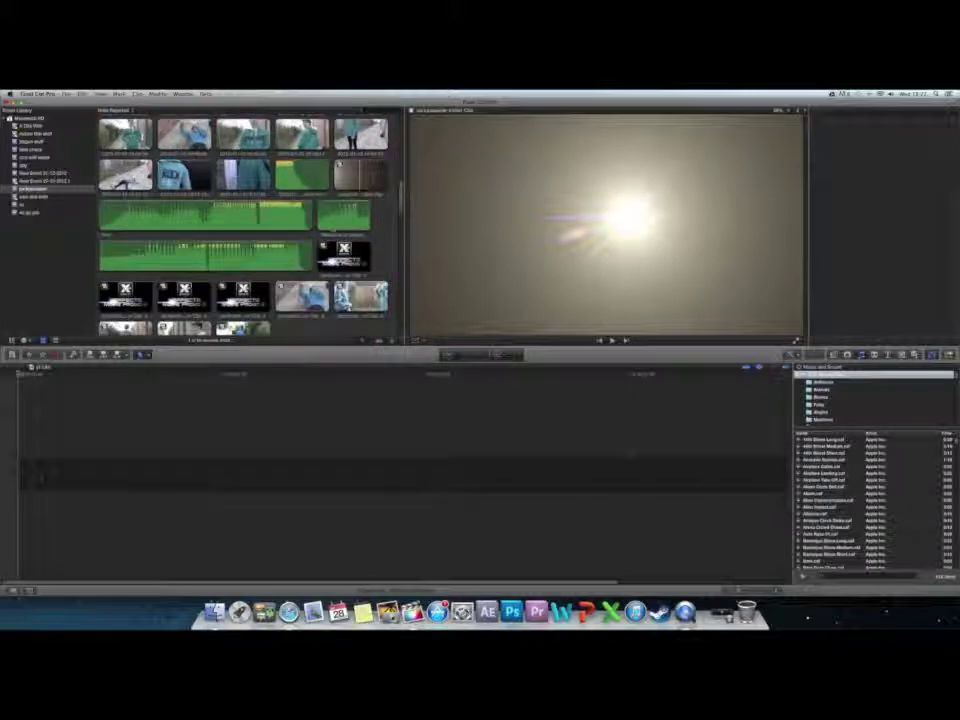
pyautogui.click(364, 177)
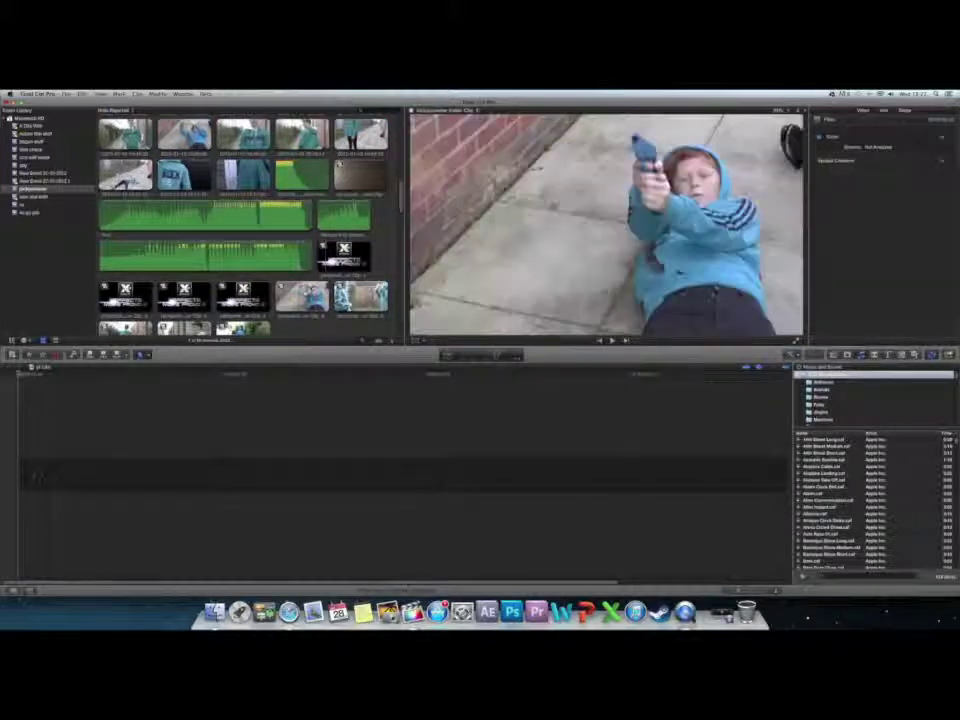
pyautogui.click(289, 303)
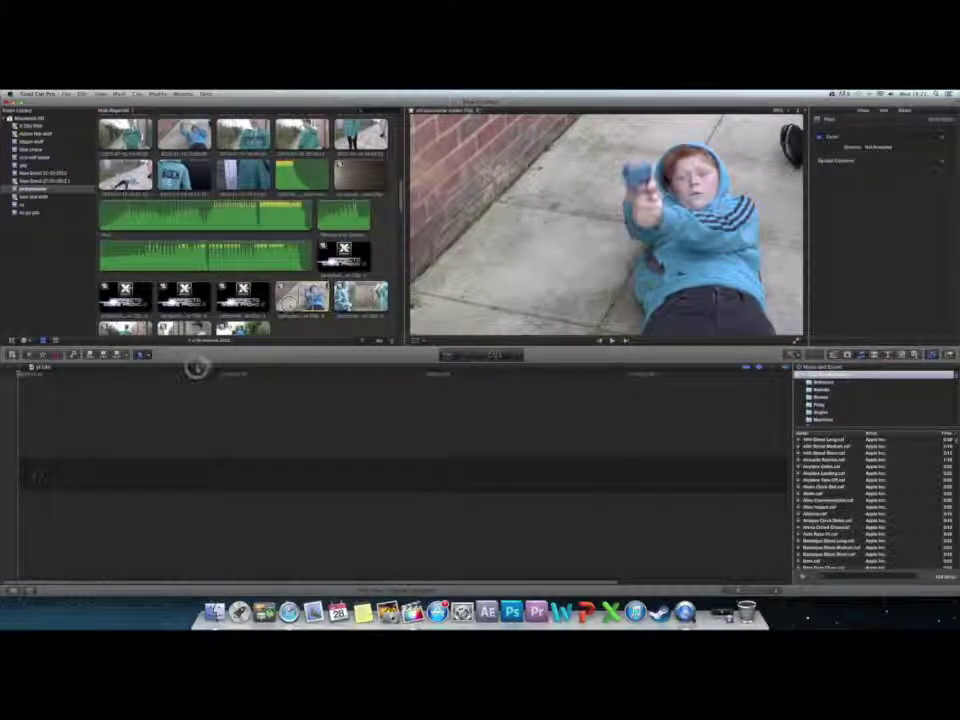
pyautogui.moveTo(197, 368); pyautogui.dragTo(43, 471)
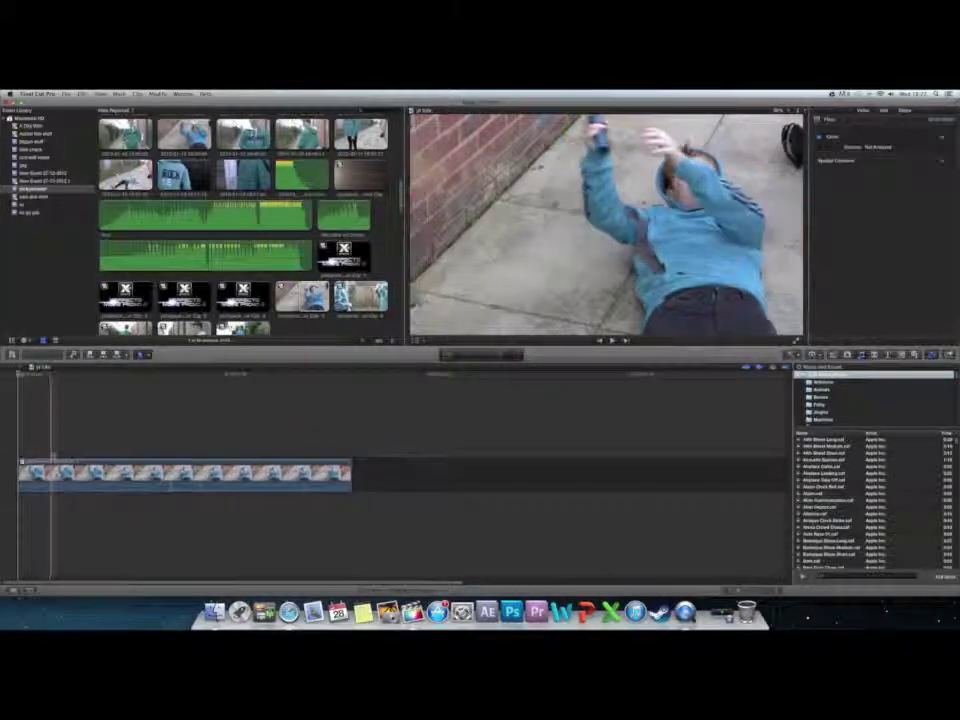
# - Split the footage at the moment the gun fires and again near its end, and delete the last piece
pyautogui.click(44, 470)
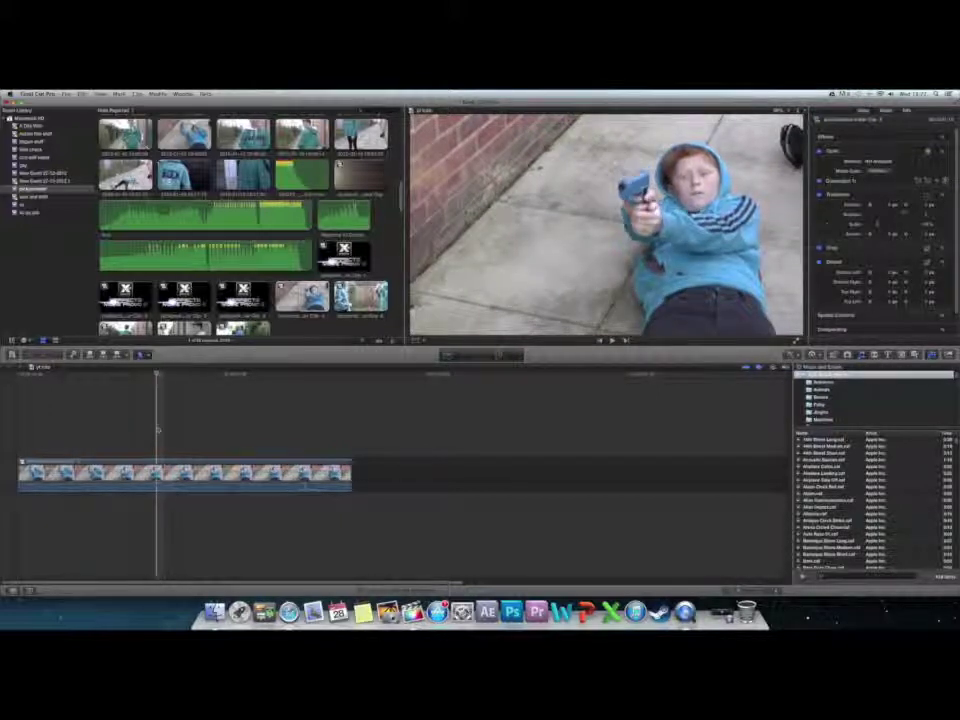
pyautogui.press('super+b')
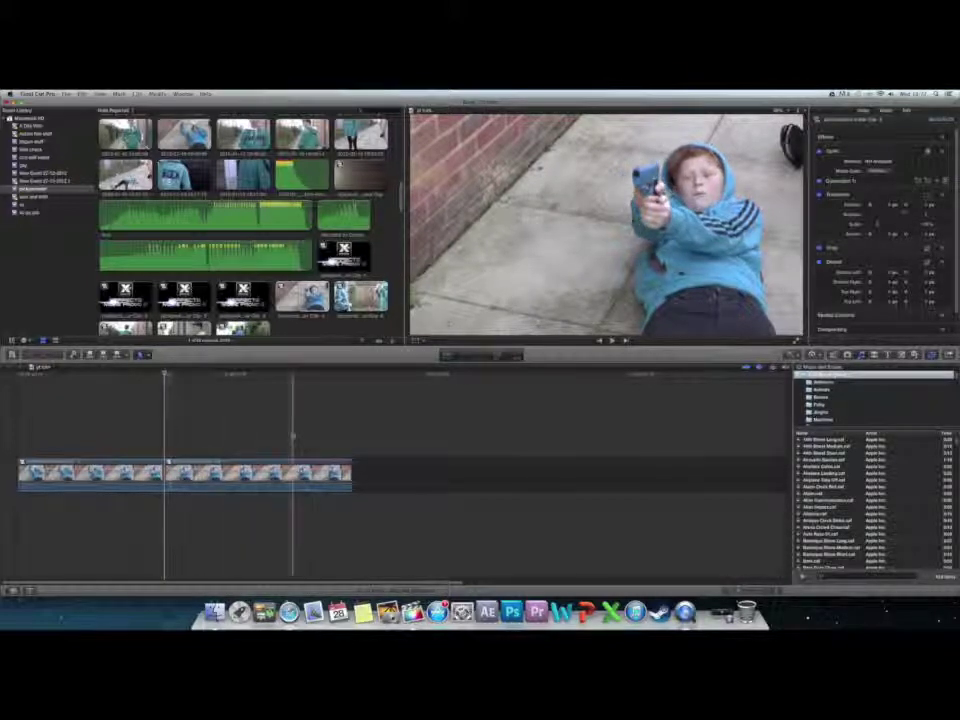
pyautogui.press('super+b')
pyautogui.click(312, 468)
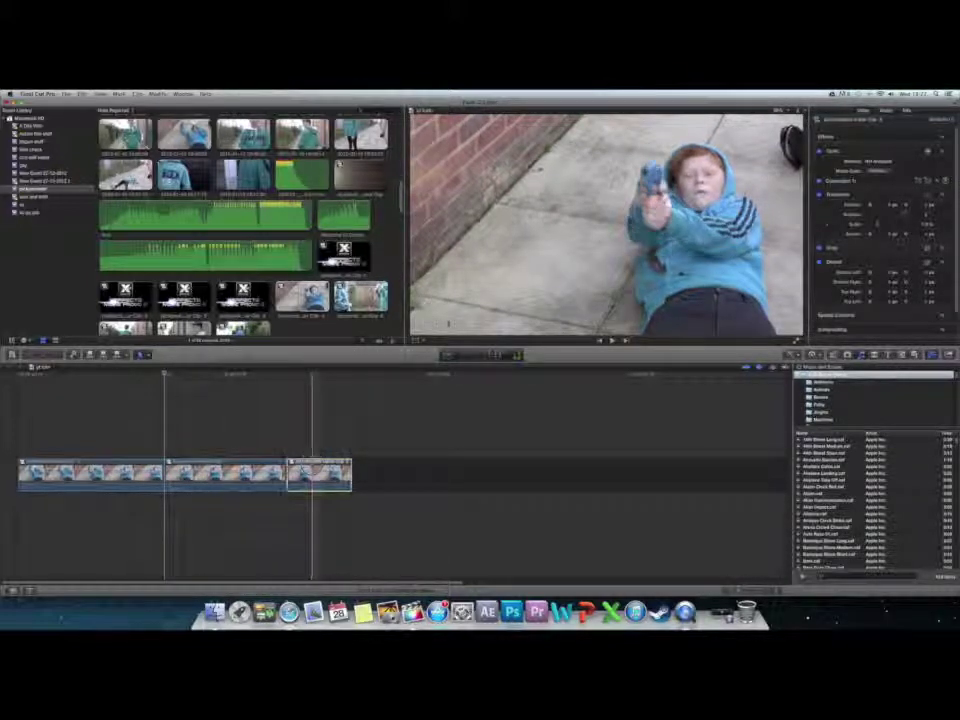
pyautogui.press('Delete')
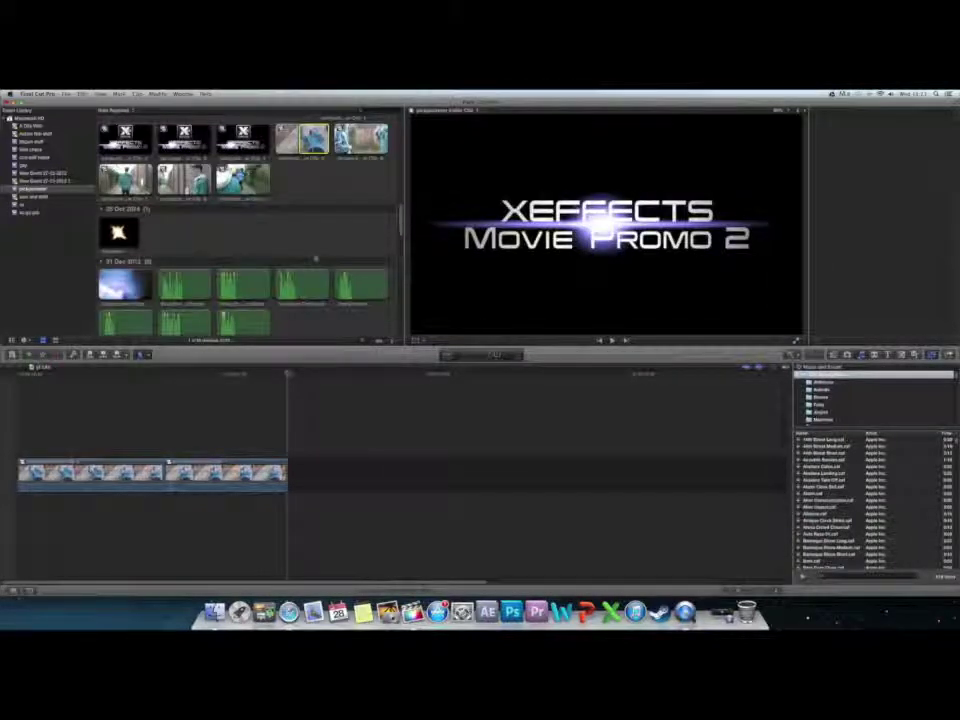
# - Look through the flash clips in the event and append the round muzzle flash to the end of the timeline
pyautogui.scroll(-3, 315, 258)
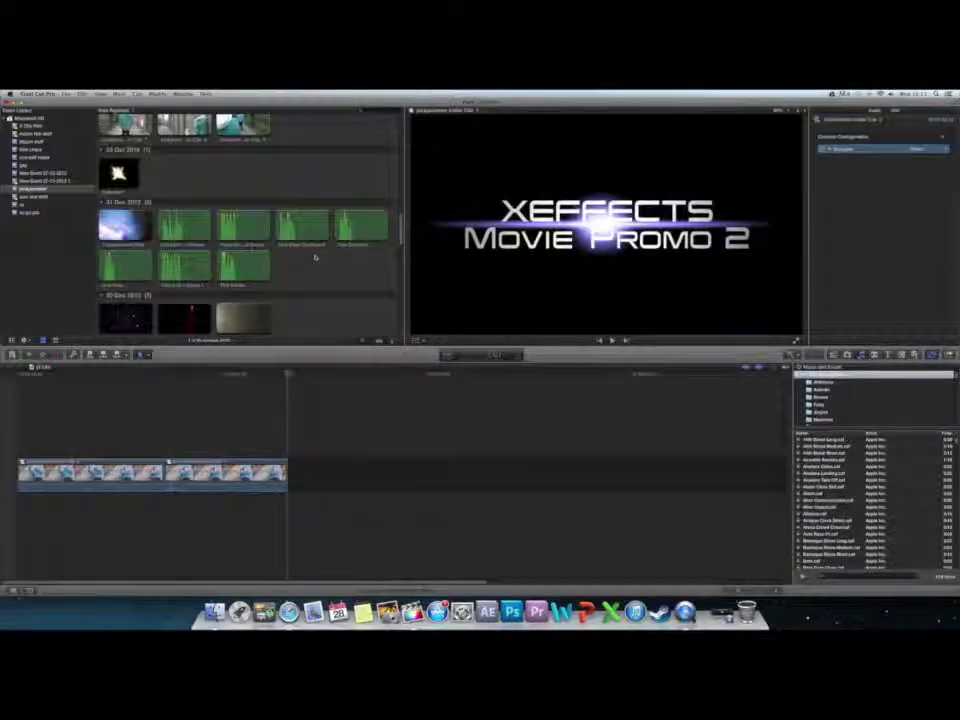
pyautogui.click(118, 172)
pyautogui.scroll(-1, 198, 186)
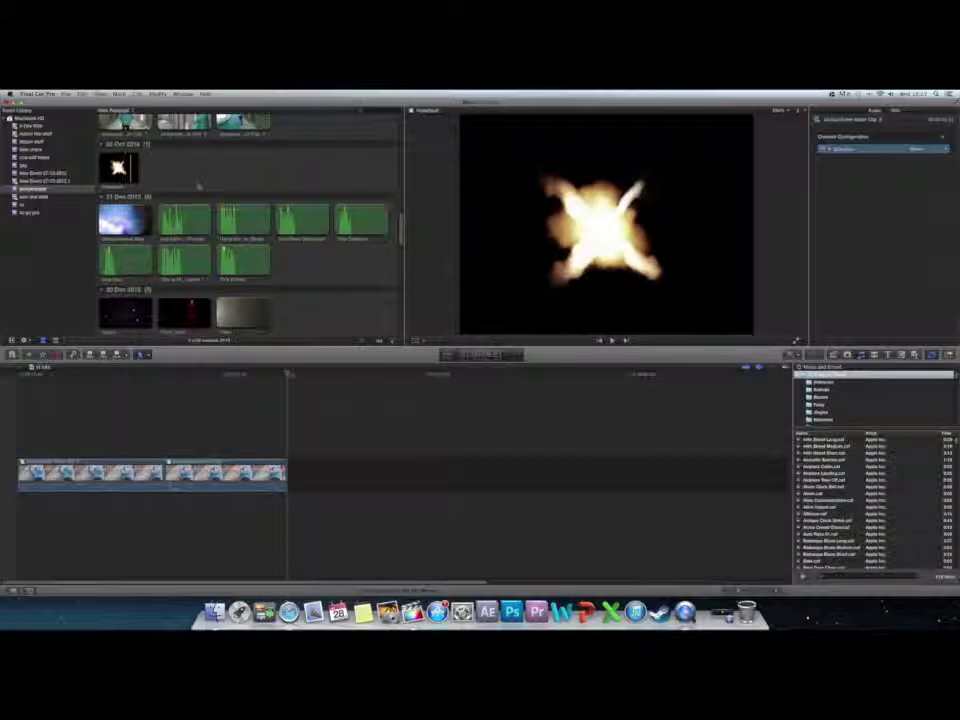
pyautogui.scroll(-5, 198, 186)
pyautogui.click(184, 247)
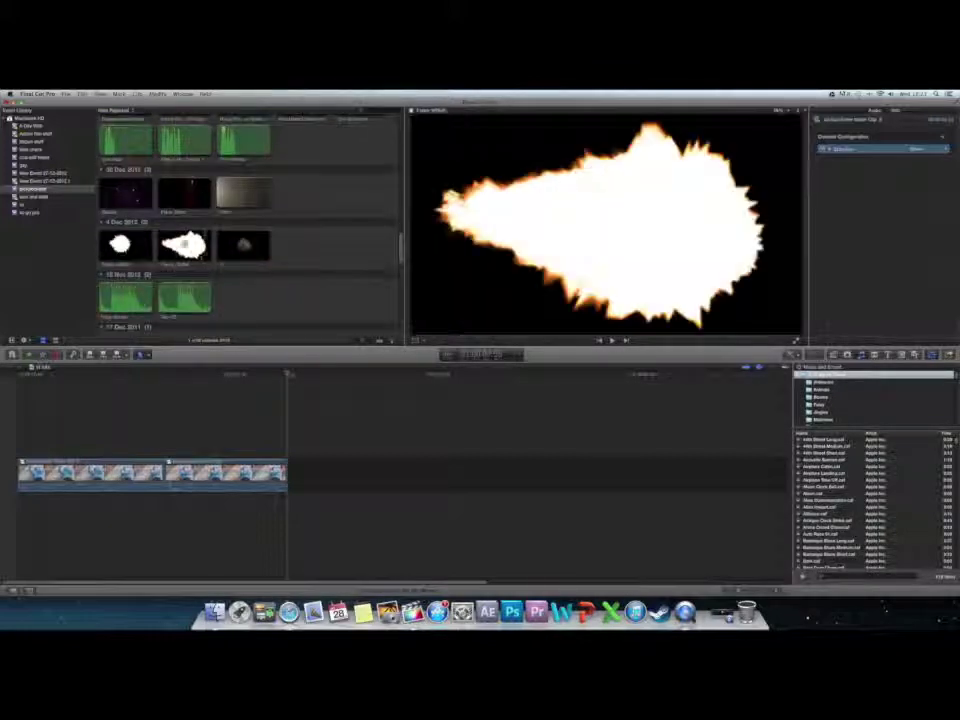
pyautogui.click(120, 244)
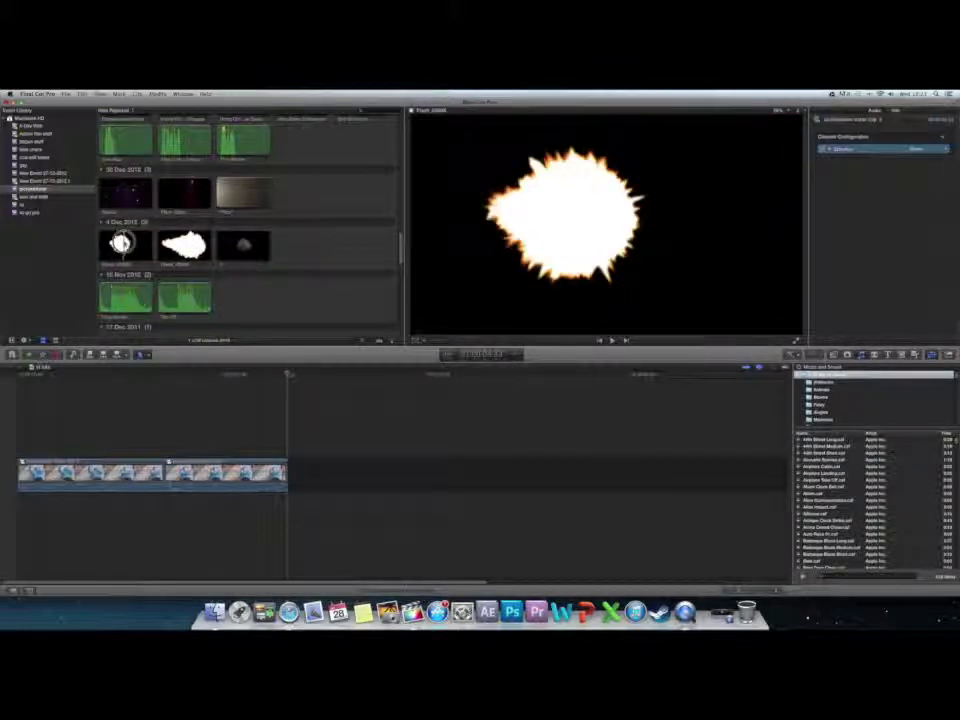
pyautogui.scroll(-2, 241, 331)
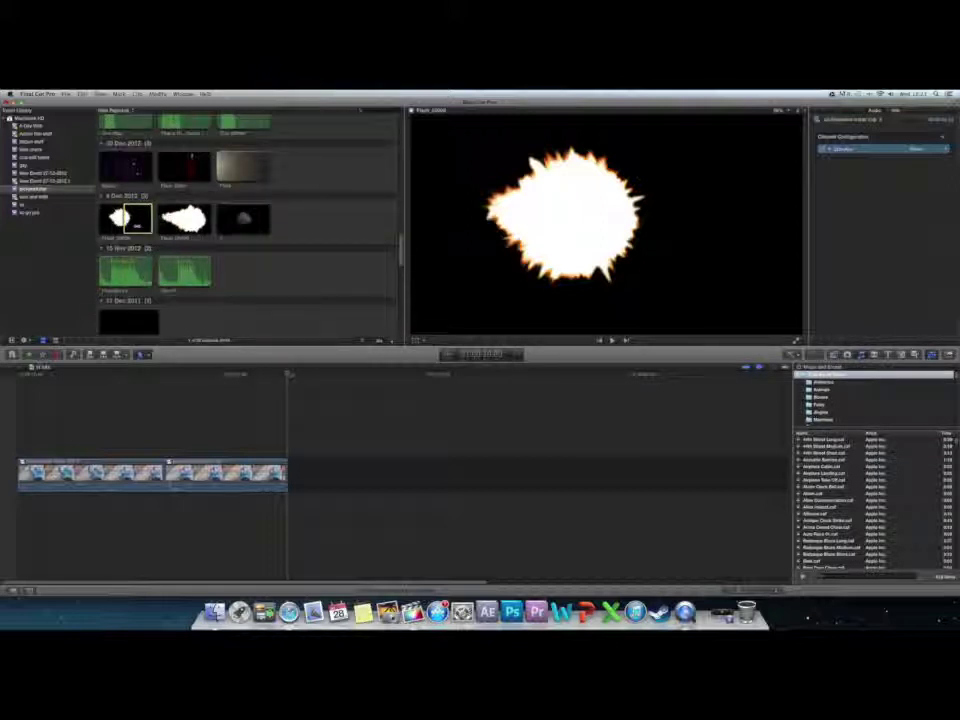
pyautogui.moveTo(125, 221); pyautogui.dragTo(317, 478)
pyautogui.click(317, 476)
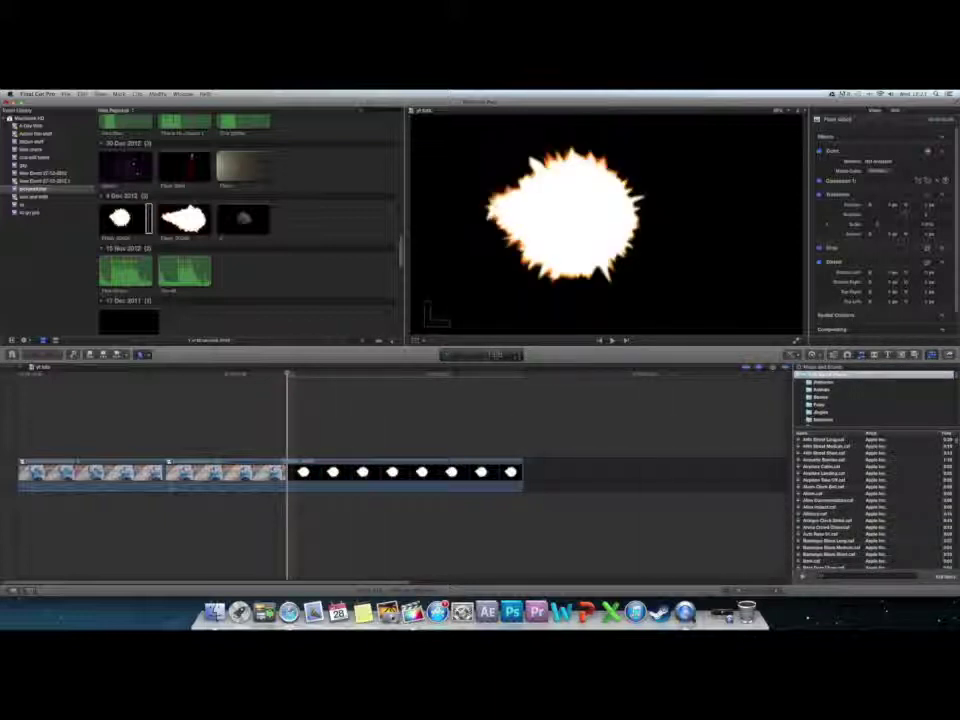
# - Trim the muzzle flash to a very short piece and place it above the footage at the cut where the gun fires
pyautogui.press('Right')
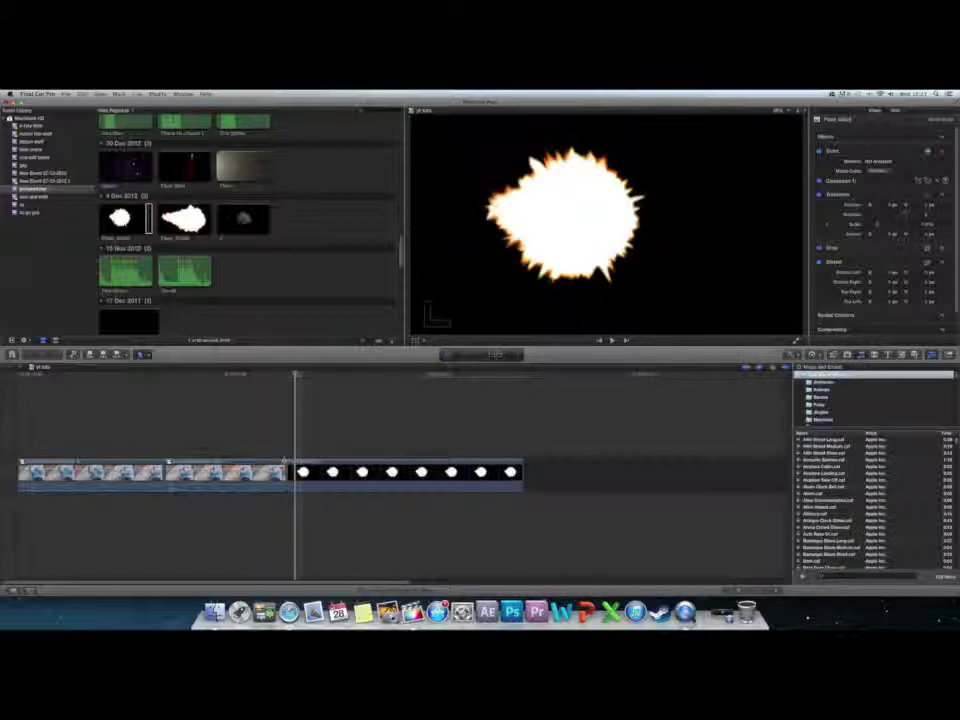
pyautogui.click(347, 473)
pyautogui.press('Delete')
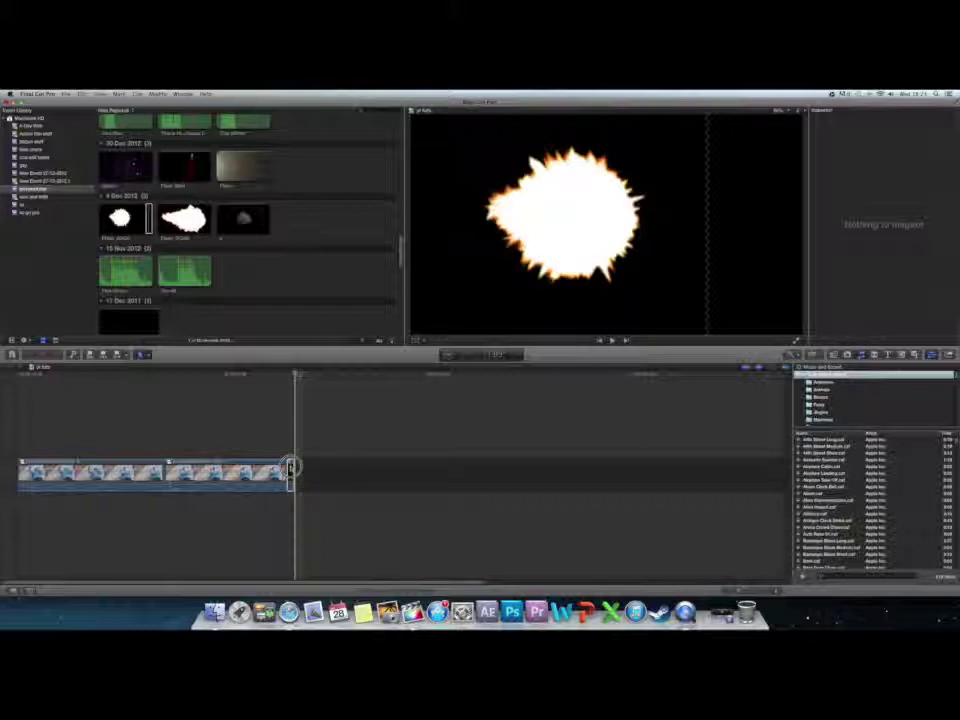
pyautogui.click(290, 468)
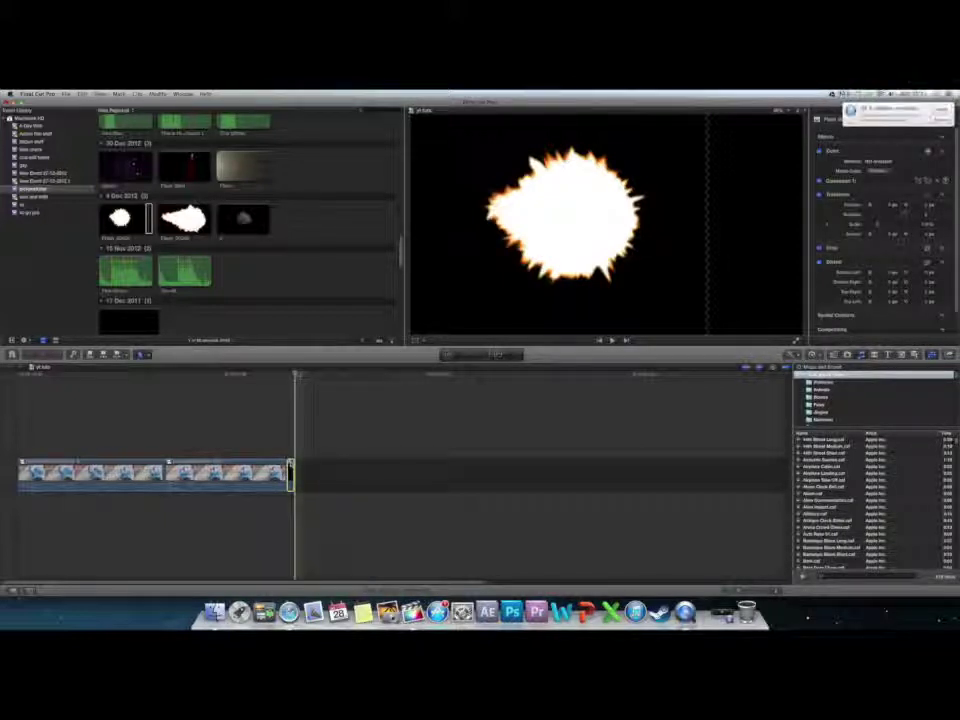
pyautogui.moveTo(291, 466); pyautogui.dragTo(168, 432)
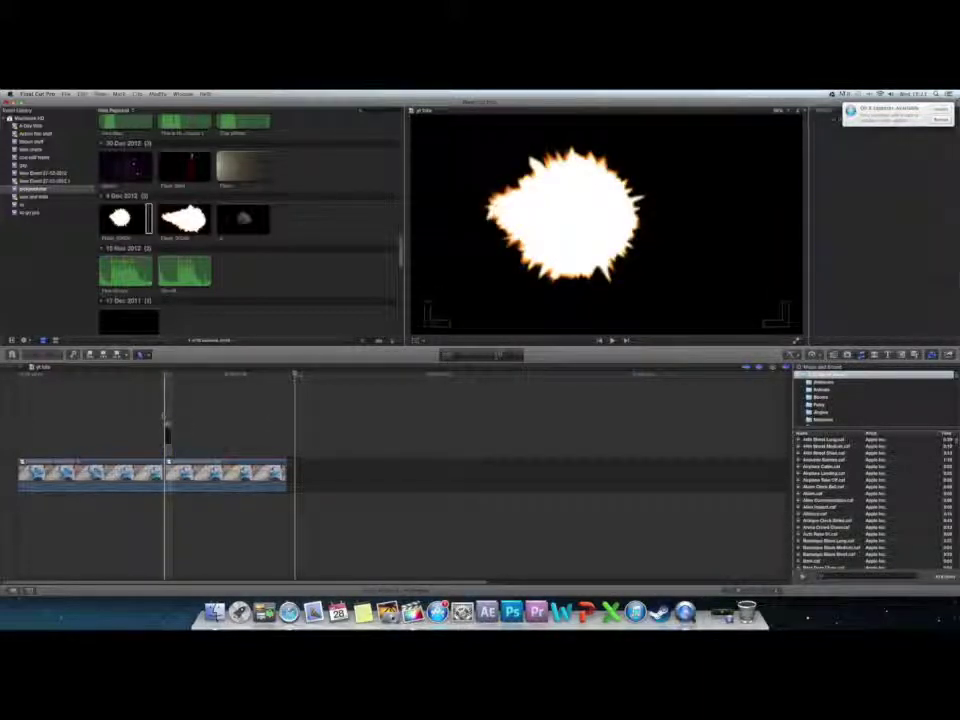
# - Set the blend mode of the muzzle flash clip to Add
pyautogui.click(168, 432)
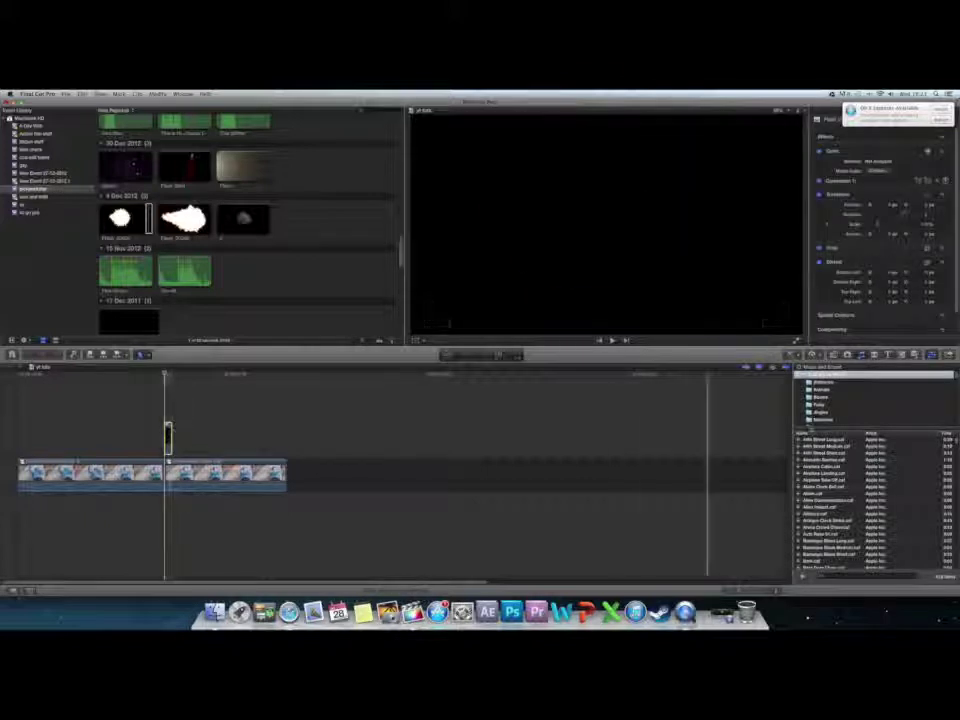
pyautogui.scroll(-2, 907, 240)
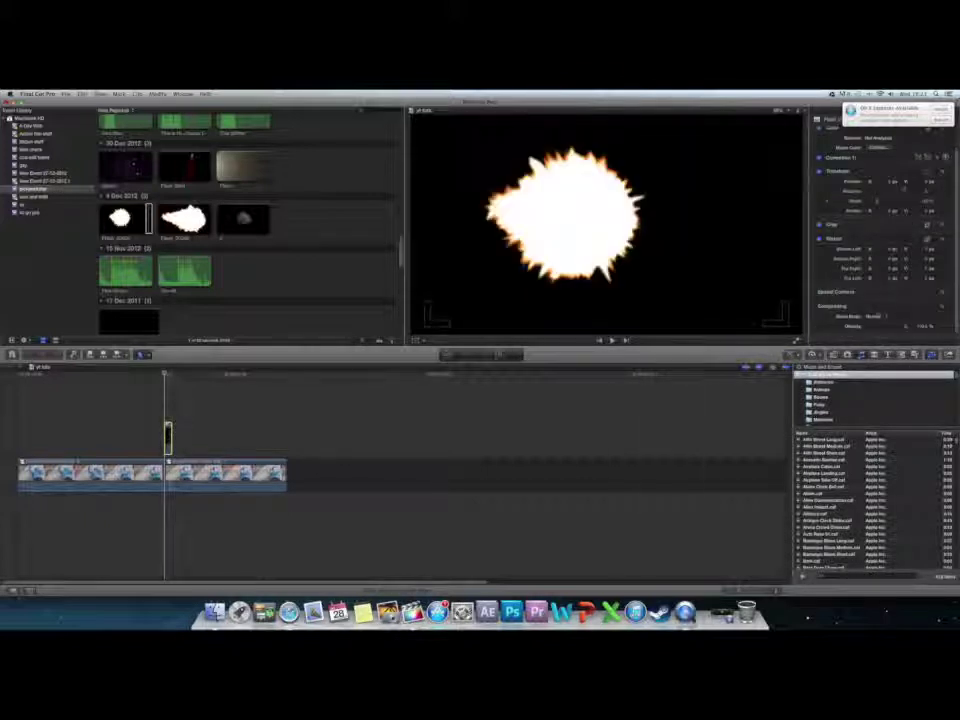
pyautogui.click(884, 317)
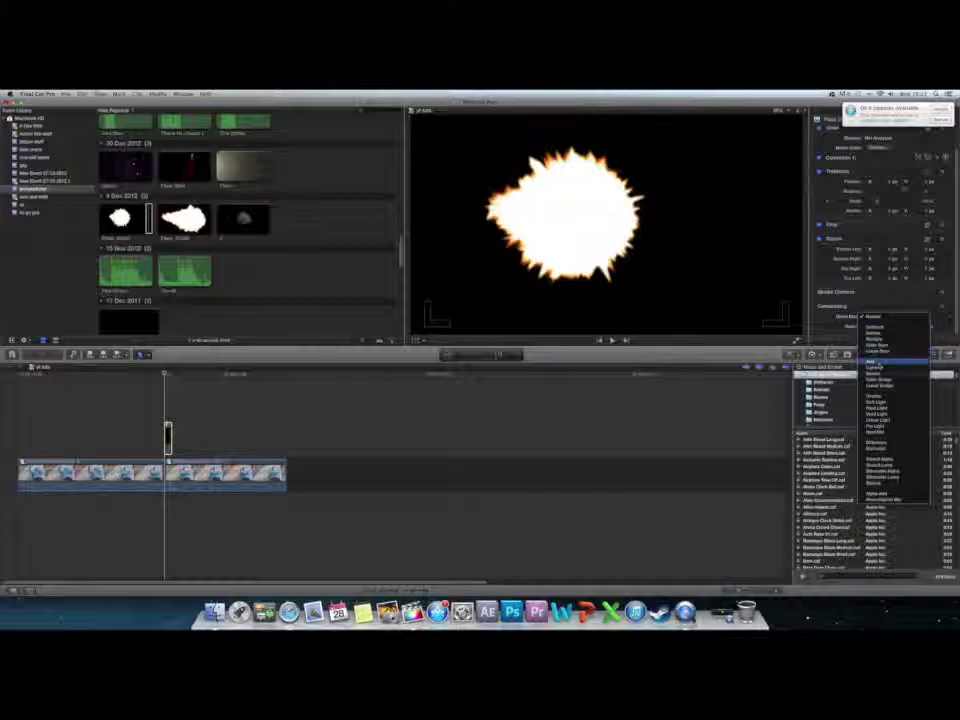
pyautogui.click(874, 362)
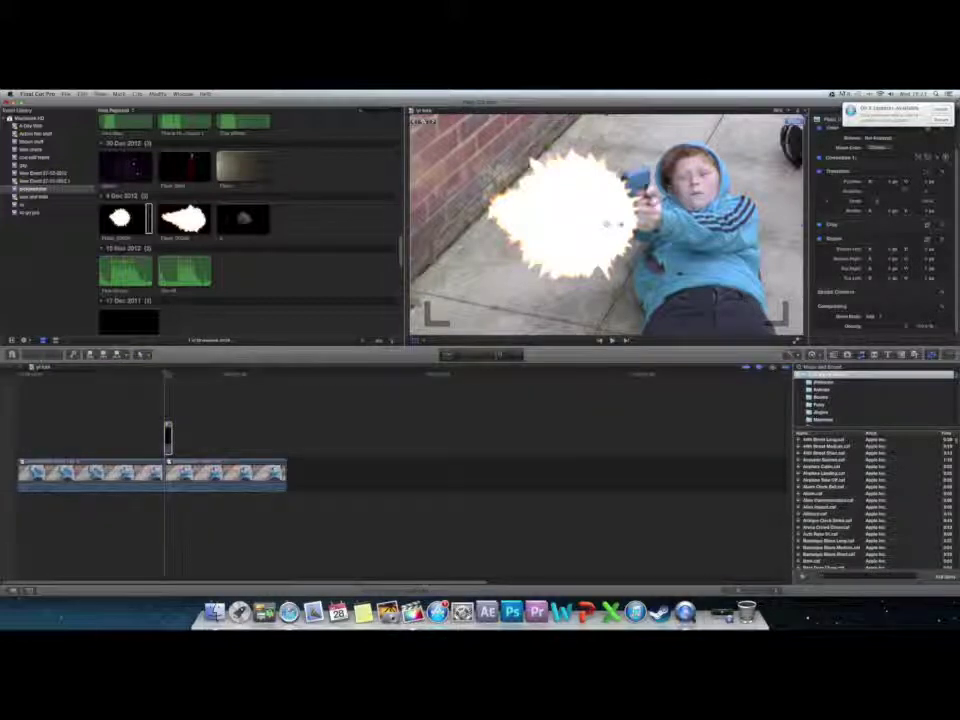
# - Scale the muzzle flash down to less than half its size and position it at the gun's muzzle
pyautogui.moveTo(801, 113); pyautogui.dragTo(694, 174)
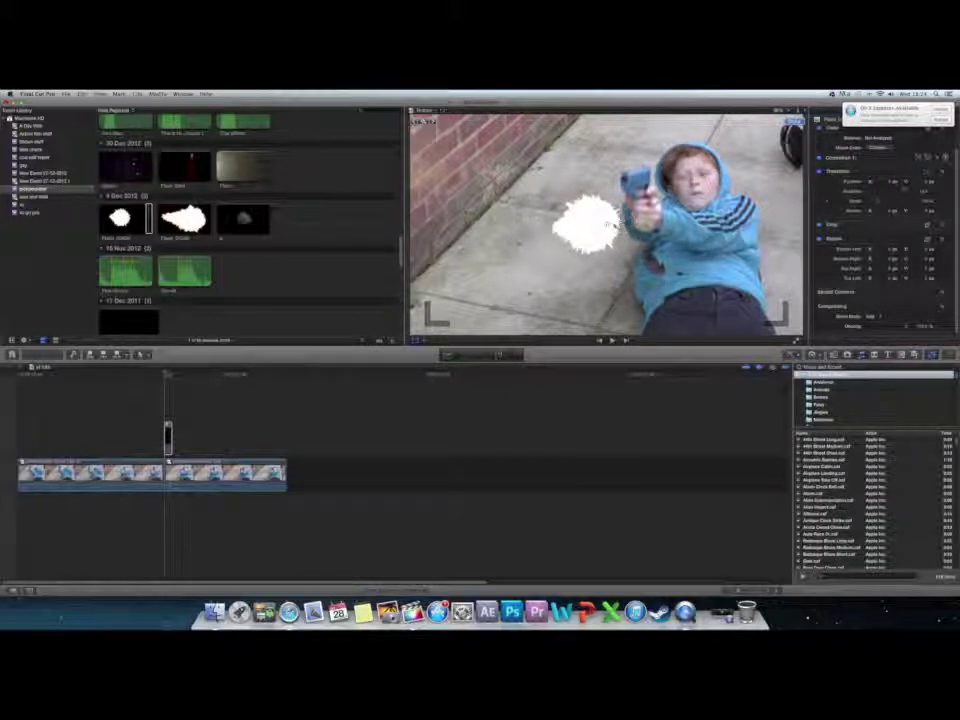
pyautogui.moveTo(611, 225); pyautogui.dragTo(627, 184)
pyautogui.moveTo(873, 119); pyautogui.dragTo(930, 118)
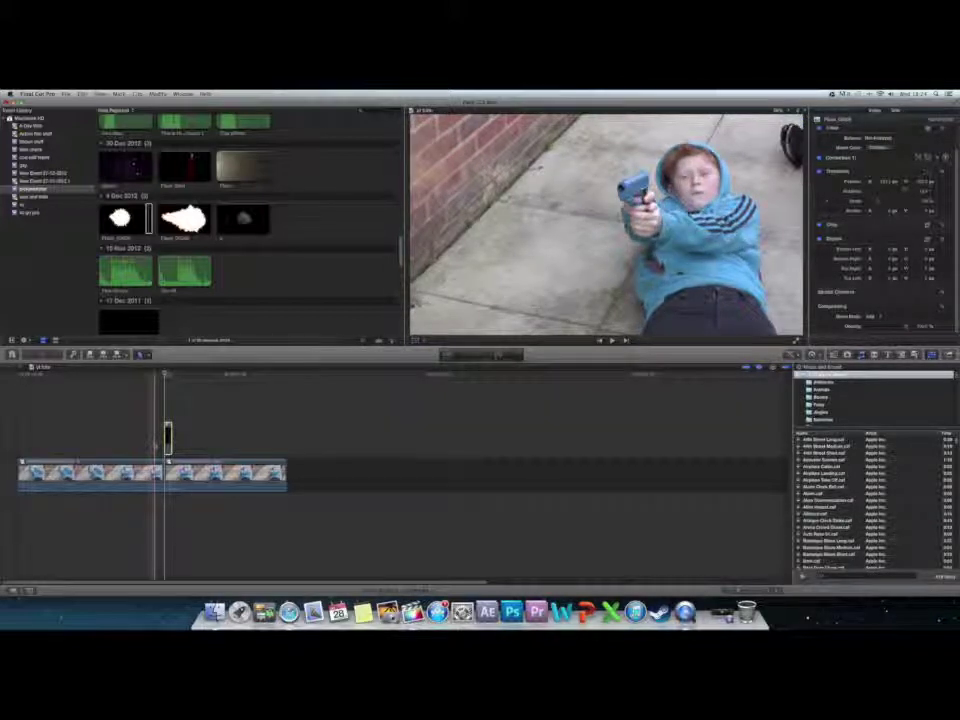
# - Play the shot around the muzzle flash and step through its frames to check the effect
pyautogui.press('space')
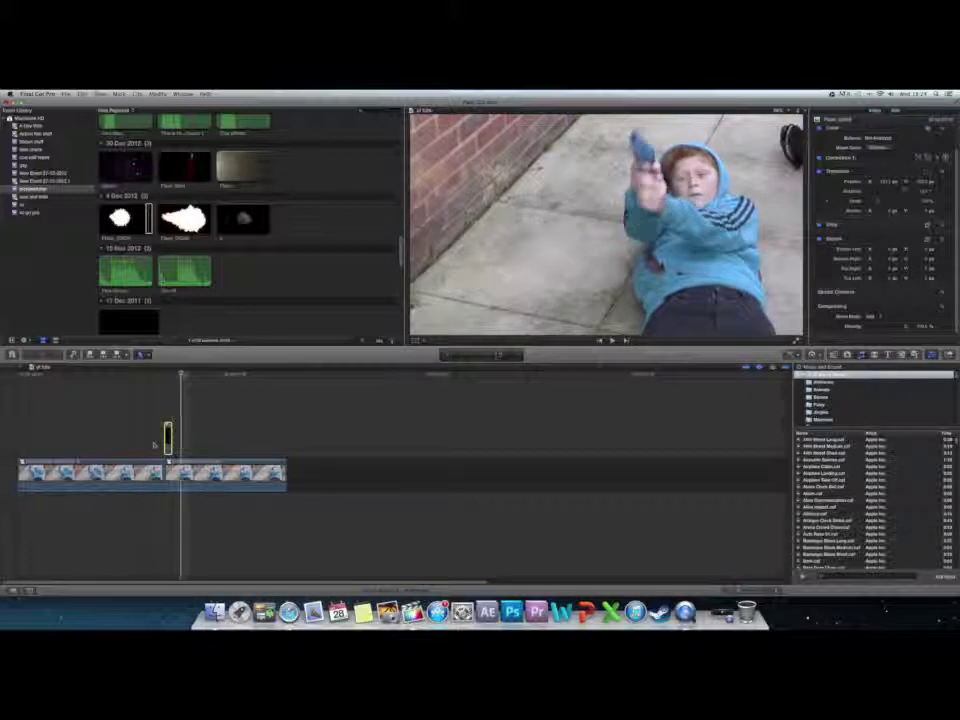
pyautogui.press('Left')
pyautogui.press('Left')
pyautogui.press('Left')
pyautogui.press('Left')
pyautogui.press('Right')
pyautogui.press('Right')
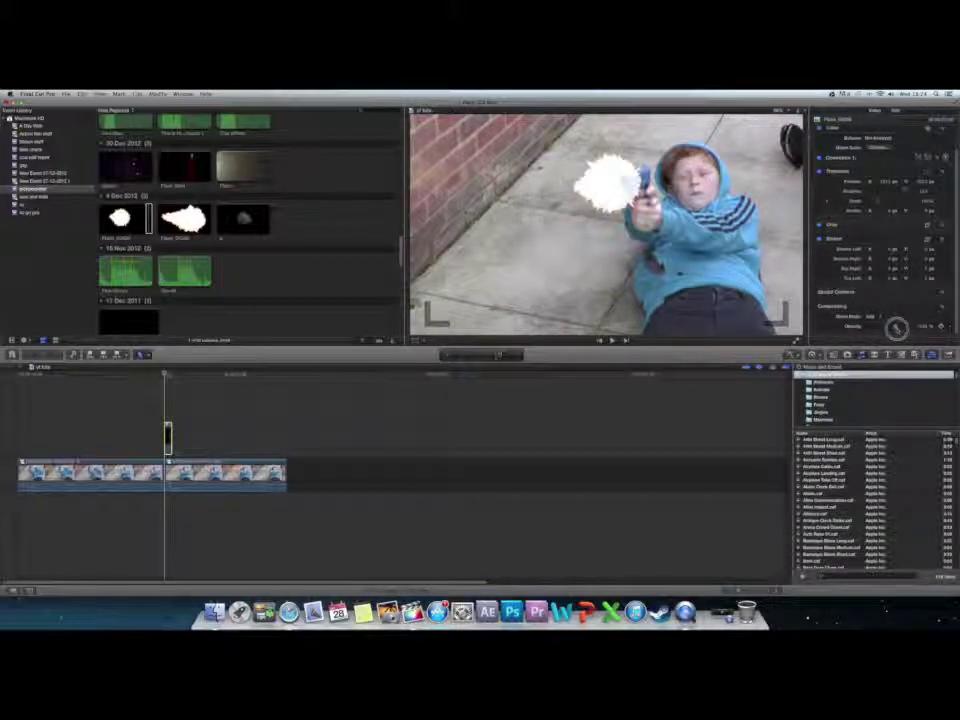
# - Apply the Gaussian blur effect to the muzzle flash clip
pyautogui.click(835, 353)
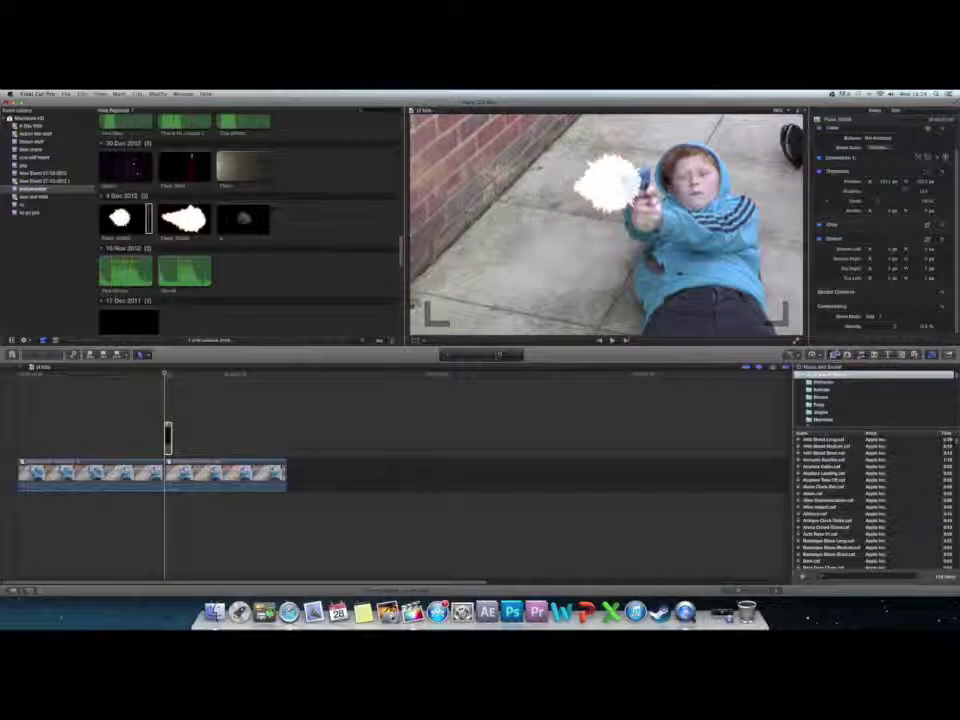
pyautogui.click(812, 376)
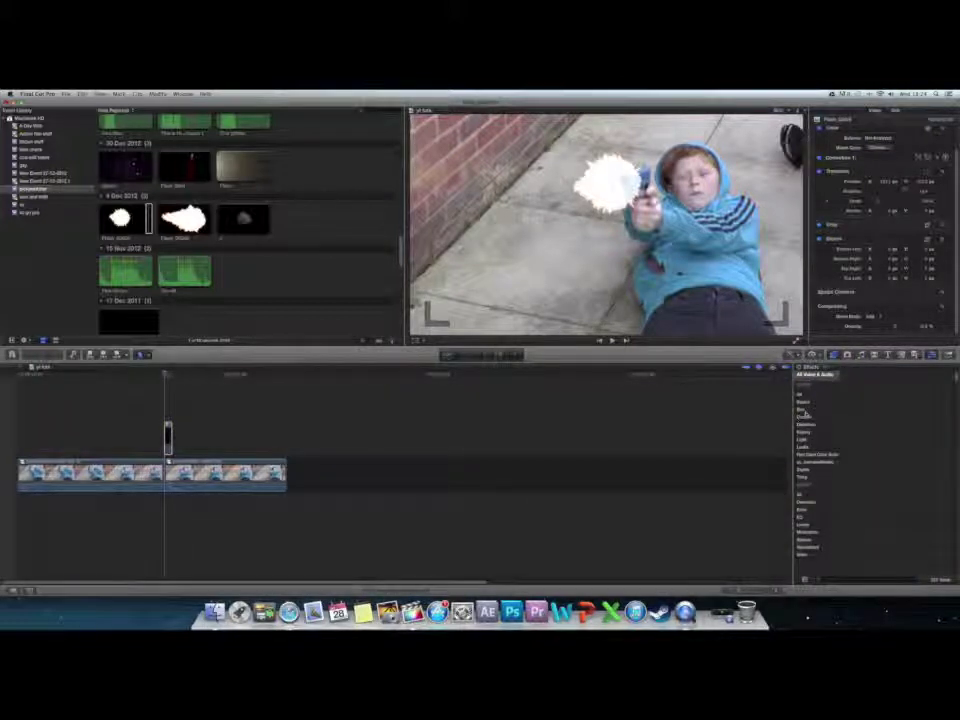
pyautogui.click(805, 411)
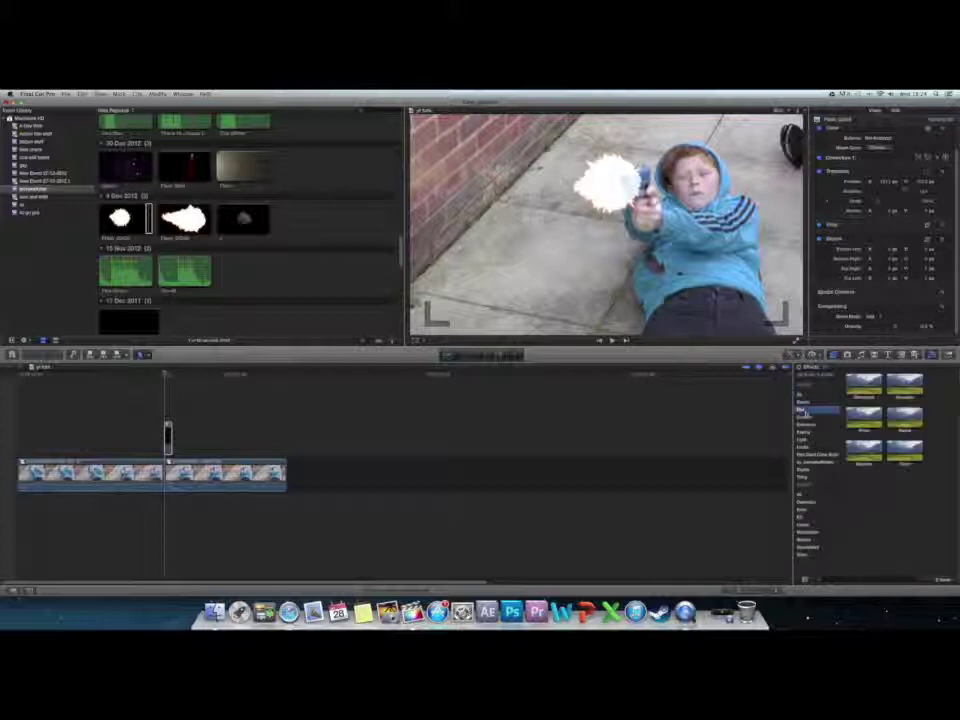
pyautogui.moveTo(904, 383); pyautogui.dragTo(167, 437)
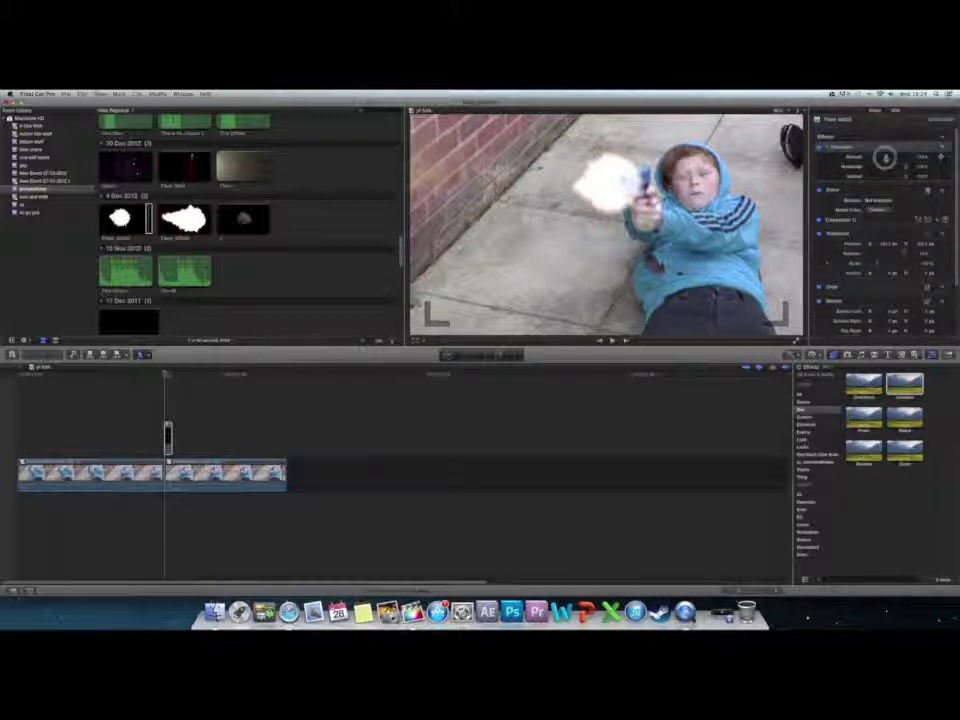
# - Reduce the Gaussian blur amount on the muzzle flash clip so its edges are only slightly softened
pyautogui.moveTo(881, 157); pyautogui.dragTo(879, 158)
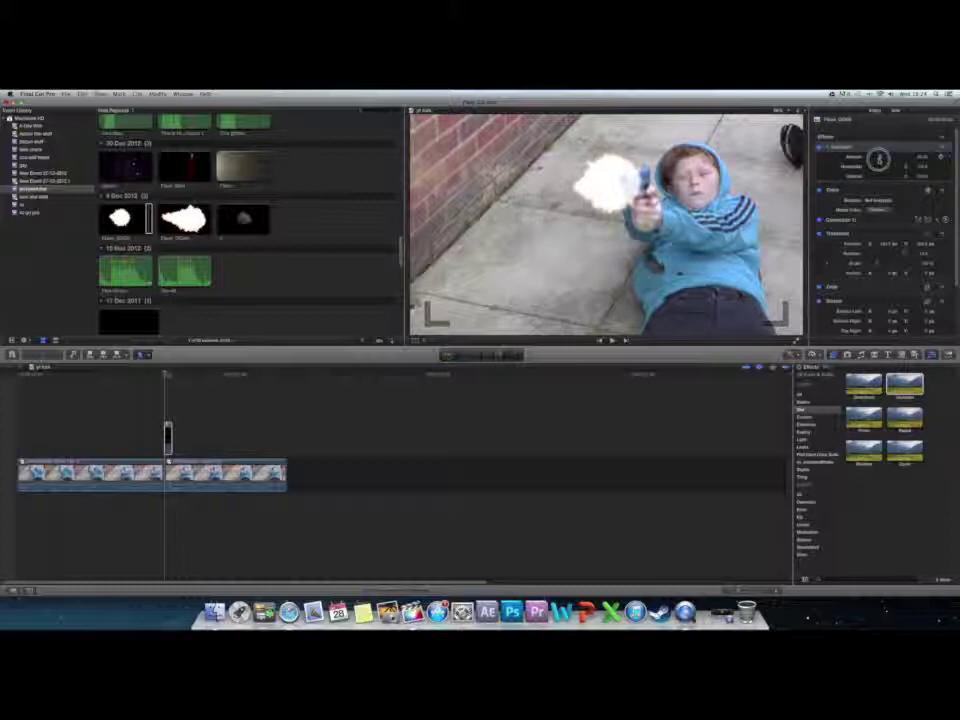
pyautogui.scroll(-5, 885, 250)
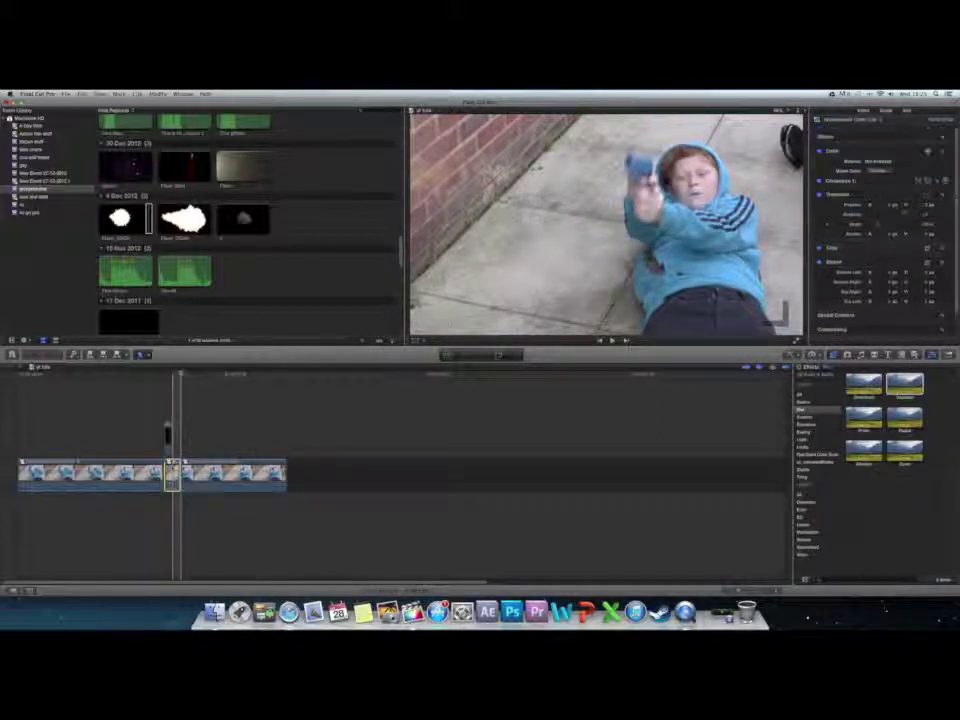
# - Duplicate the short clip under the muzzle flash and stack the copy directly above the original in the timeline
pyautogui.press('Delete')
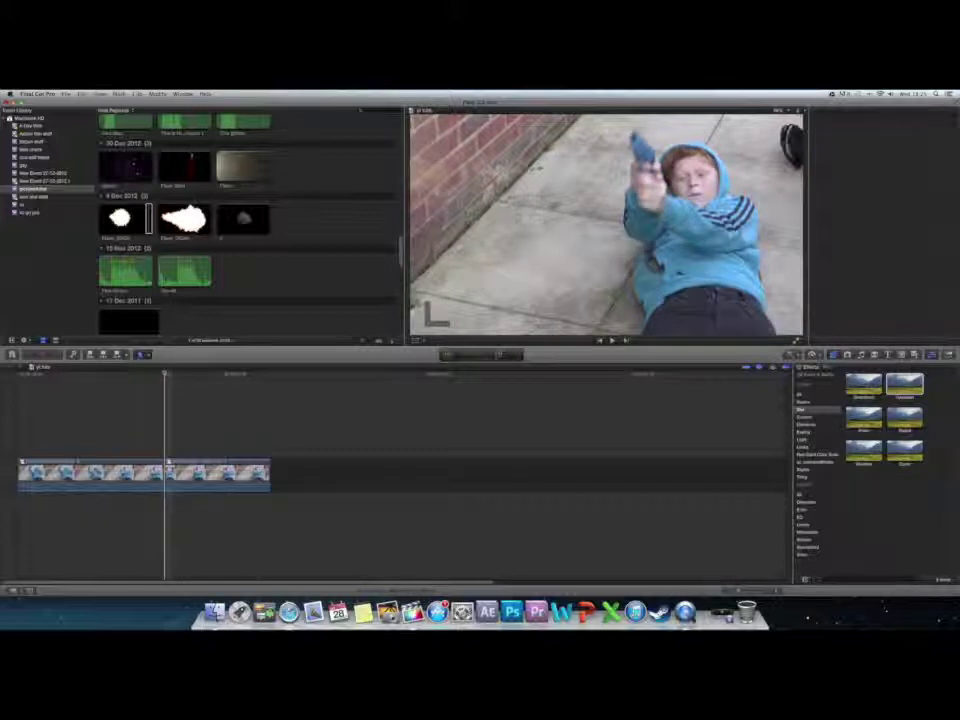
pyautogui.press('super+z')
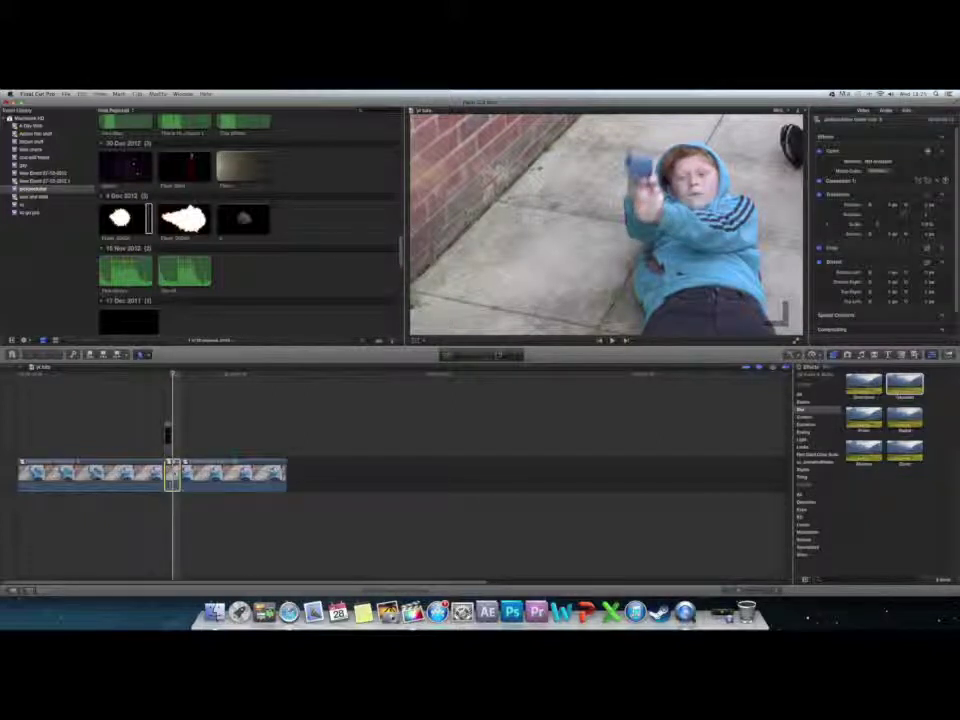
pyautogui.press('Left')
pyautogui.press('super+v')
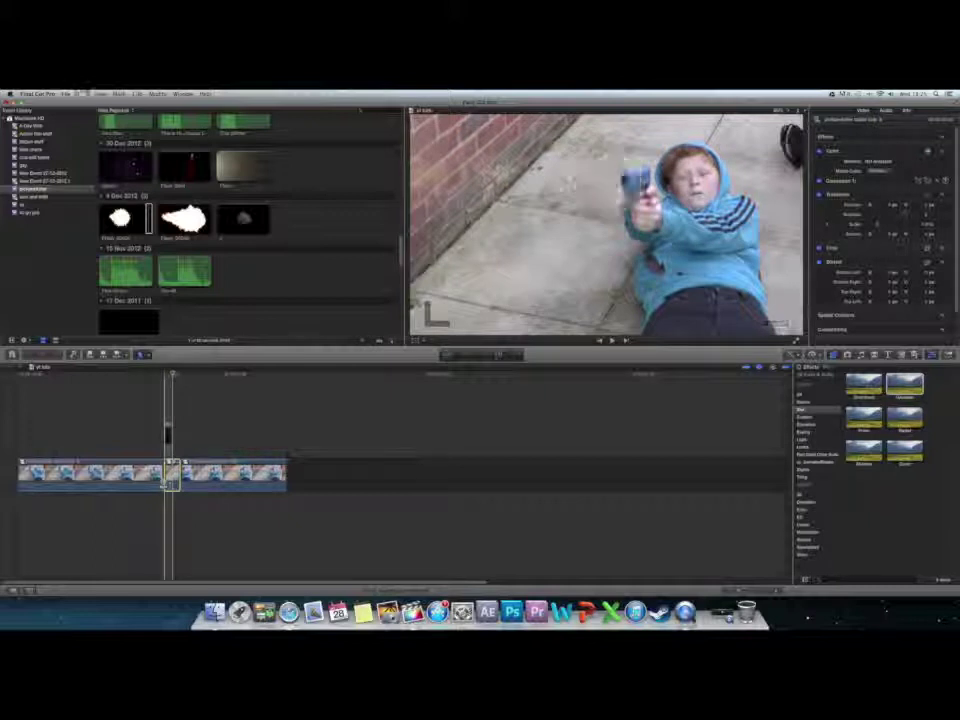
pyautogui.click(172, 472)
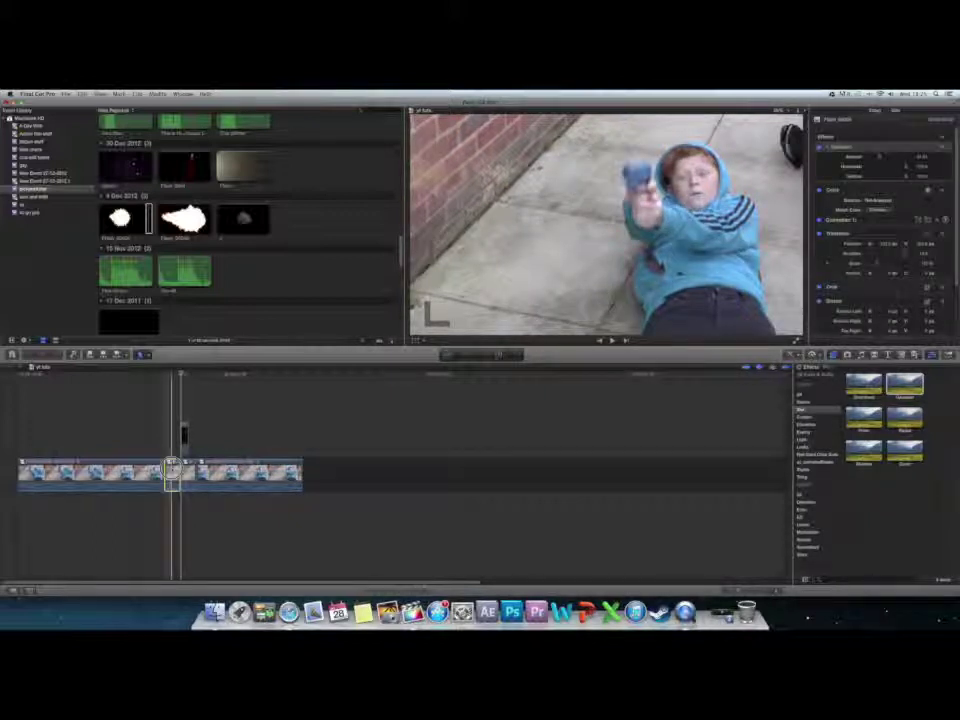
pyautogui.moveTo(172, 472); pyautogui.dragTo(172, 438)
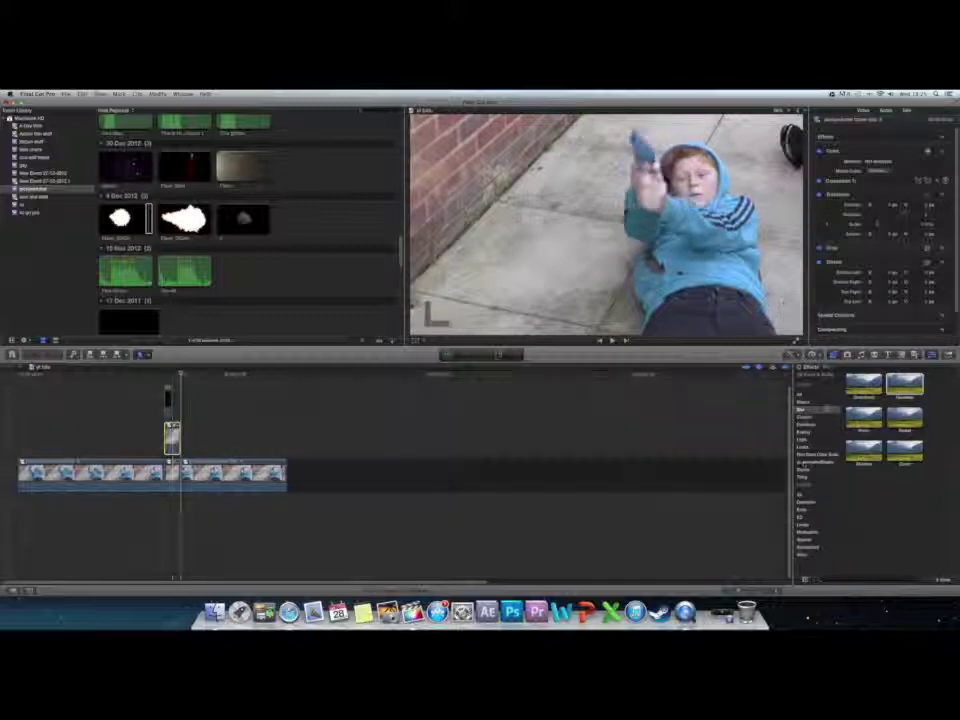
# - Apply the Alex4D Mask+ 16 effect to the stacked copy of the short clip
pyautogui.click(813, 400)
pyautogui.click(812, 395)
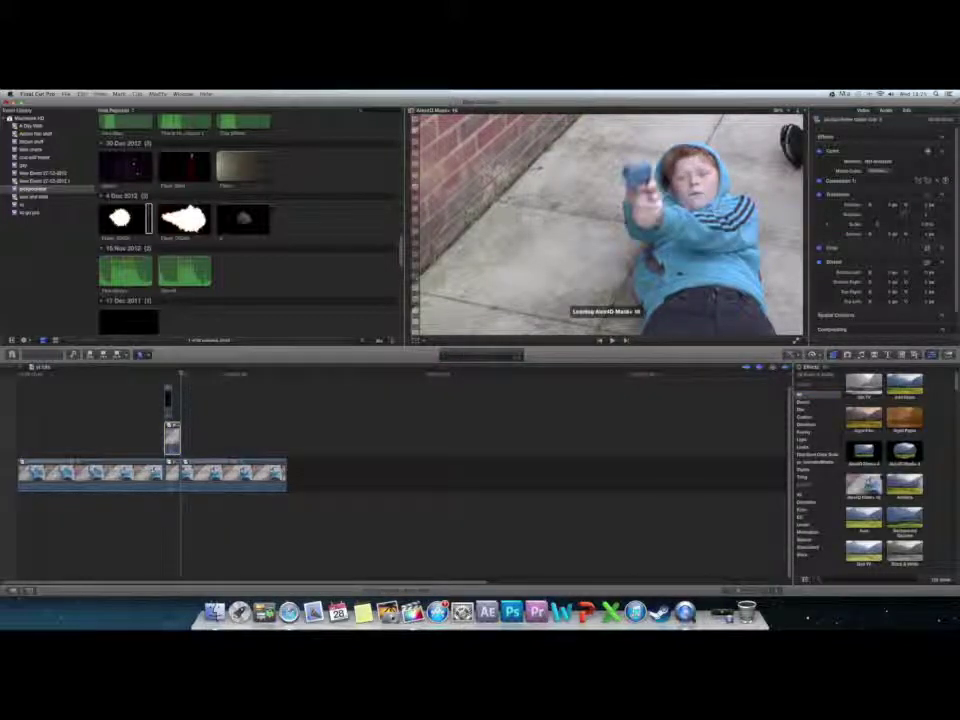
pyautogui.moveTo(862, 484); pyautogui.dragTo(166, 438)
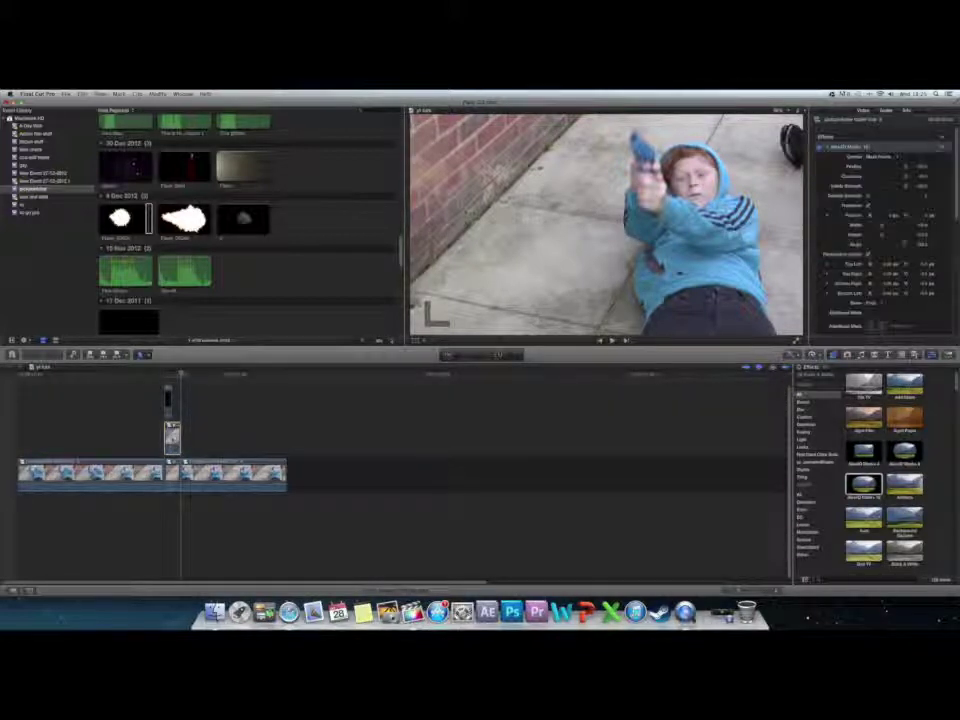
# - Place mask points on the stacked clip along the boy's hood, shoulder and outstretched arm
pyautogui.click(172, 437)
pyautogui.press('Left')
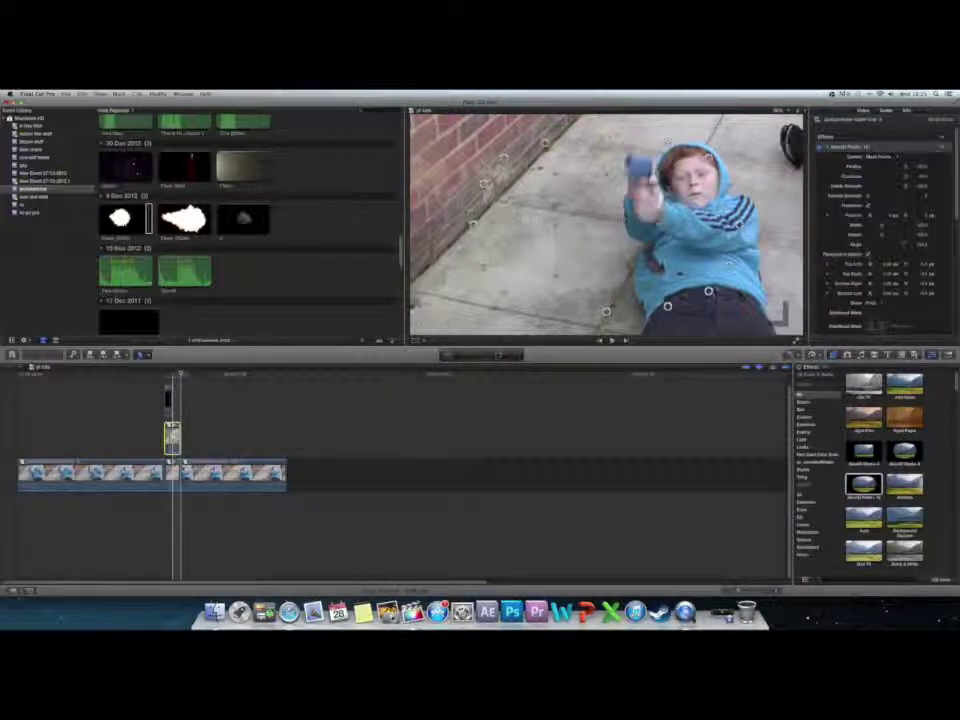
pyautogui.click(174, 412)
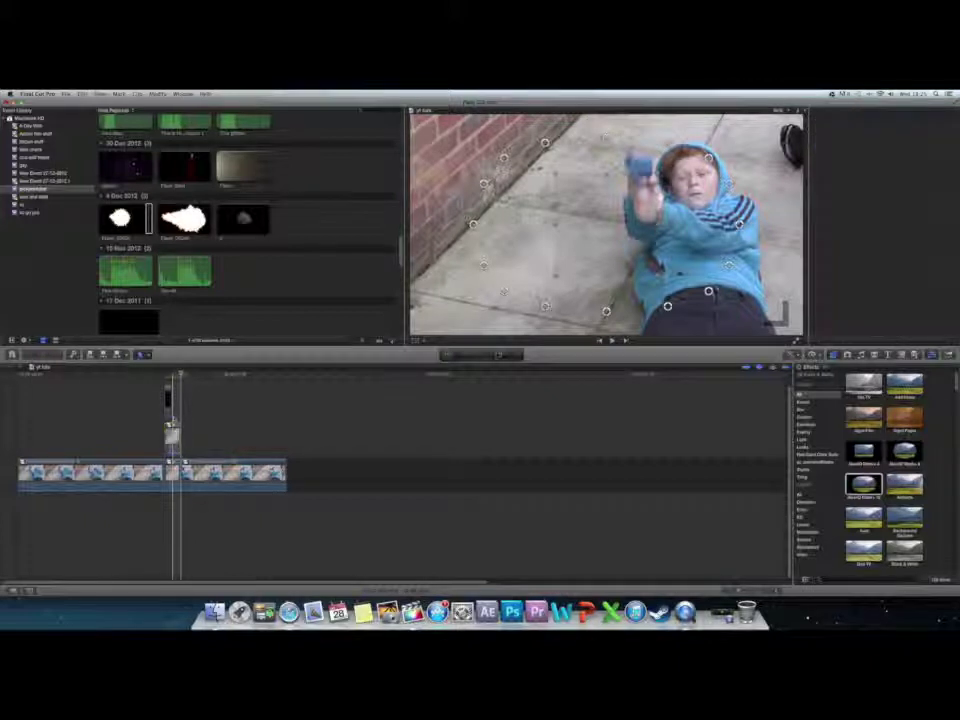
pyautogui.click(175, 438)
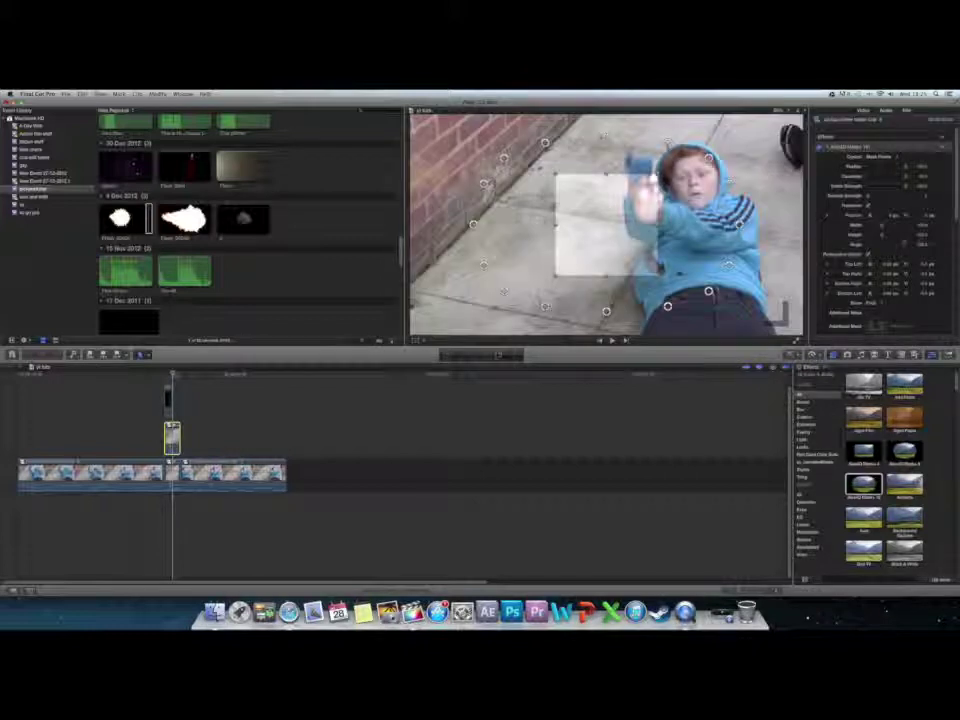
pyautogui.moveTo(668, 143); pyautogui.dragTo(674, 147)
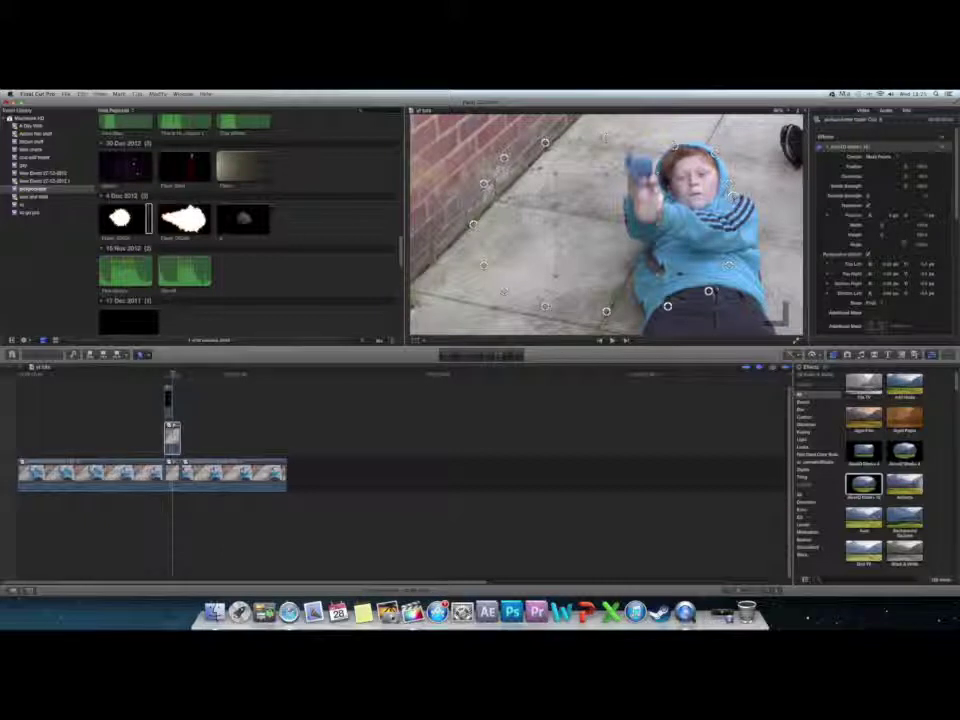
pyautogui.moveTo(729, 265); pyautogui.dragTo(736, 252)
pyautogui.moveTo(708, 291); pyautogui.dragTo(748, 244)
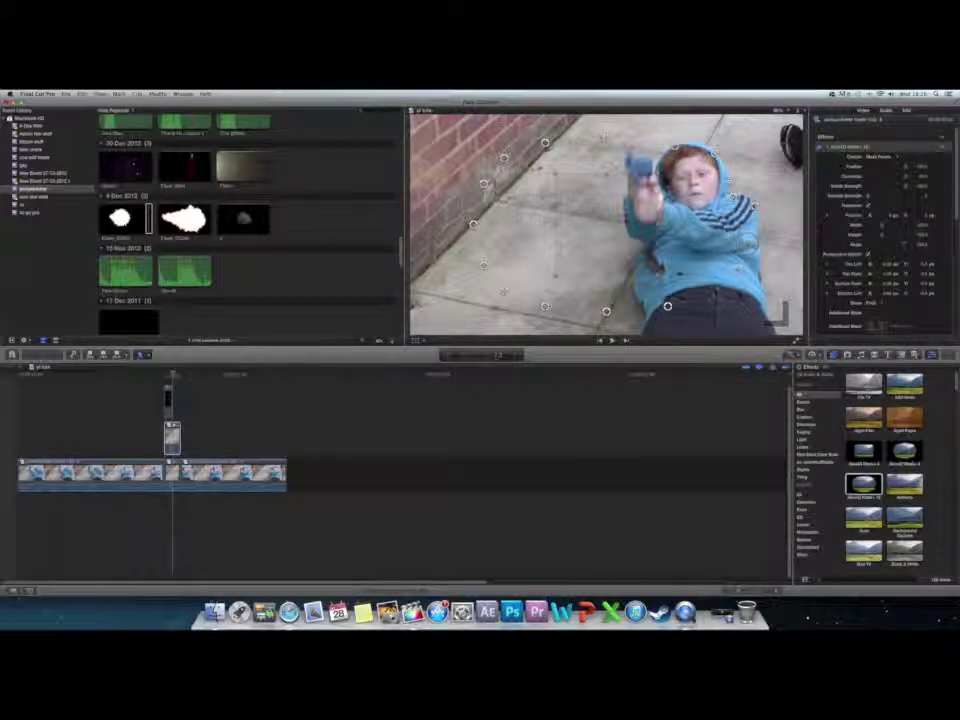
pyautogui.moveTo(748, 244); pyautogui.dragTo(720, 228)
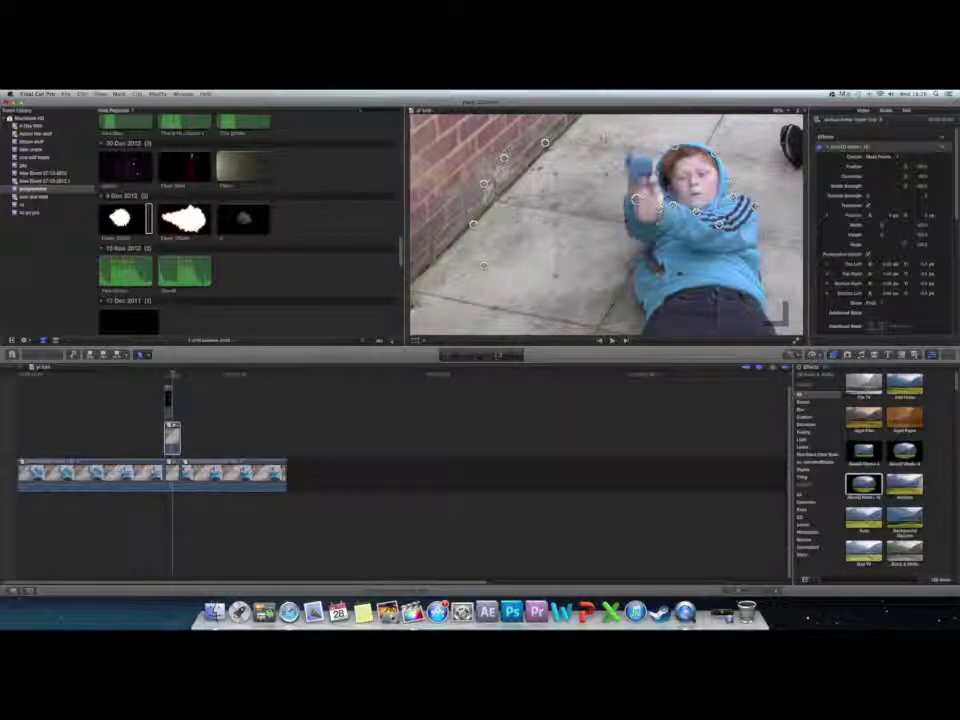
# - Fit the remaining mask points around the hand, the gun and the near side of the hood, and nudge the mask's position
pyautogui.moveTo(484, 266); pyautogui.dragTo(598, 195)
pyautogui.click(636, 176)
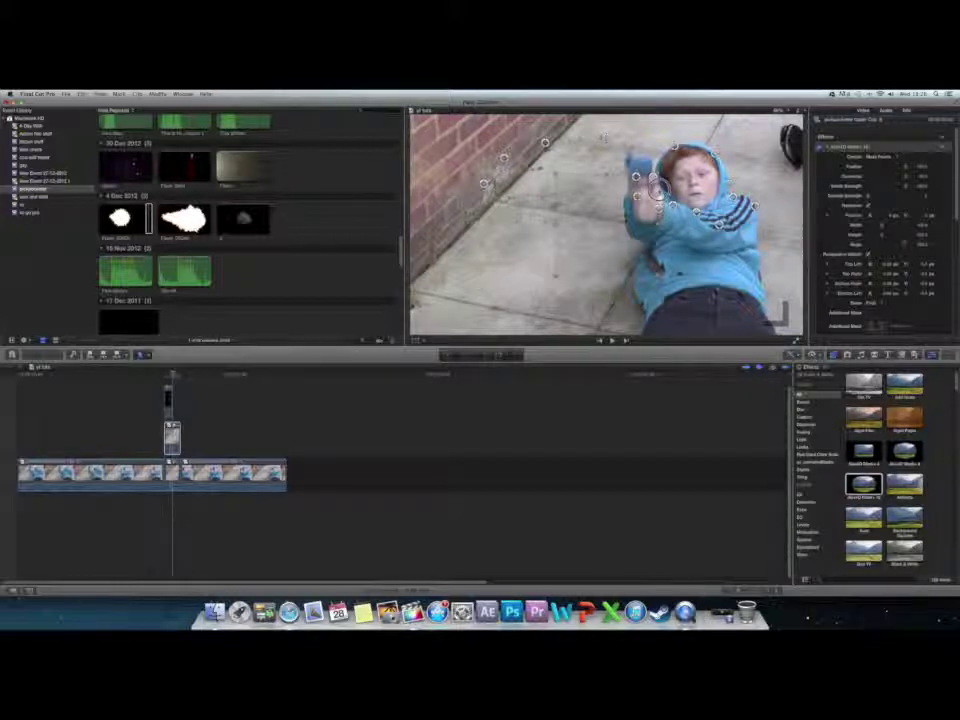
pyautogui.moveTo(484, 183); pyautogui.dragTo(659, 190)
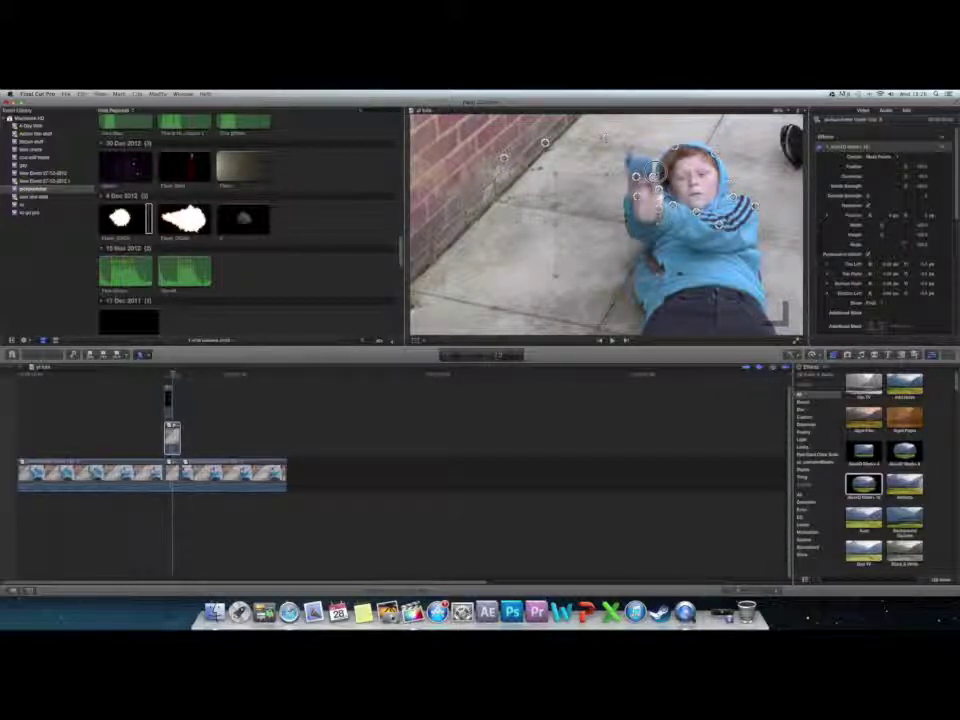
pyautogui.moveTo(504, 158); pyautogui.dragTo(658, 170)
pyautogui.moveTo(598, 226); pyautogui.dragTo(525, 264)
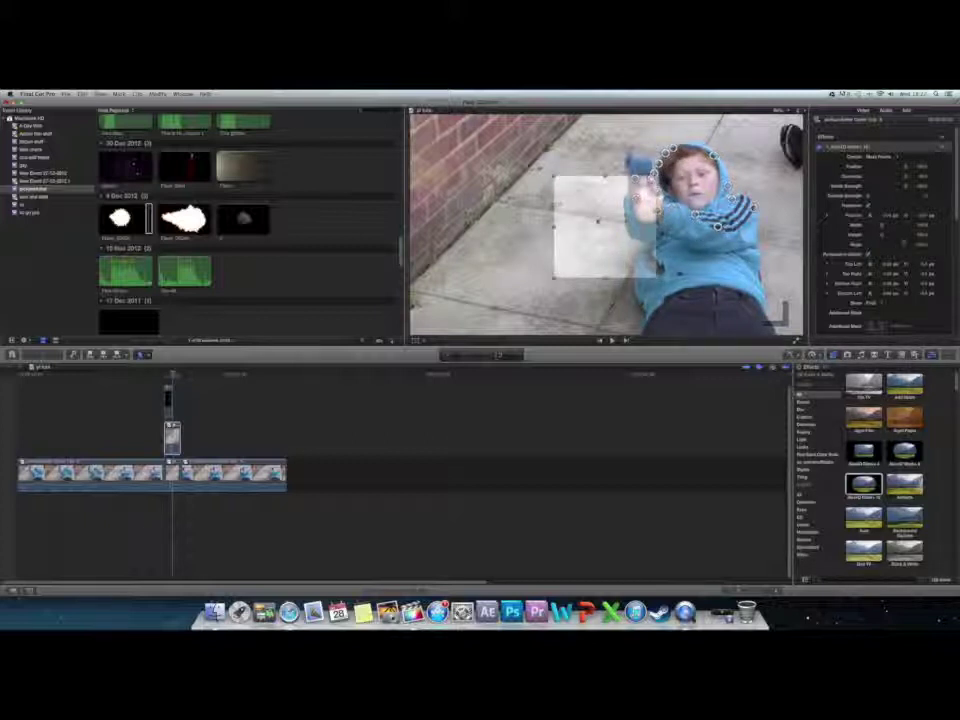
# - Brighten the masked clip by slightly raising its global and highlights exposure in the colour correction
pyautogui.click(938, 227)
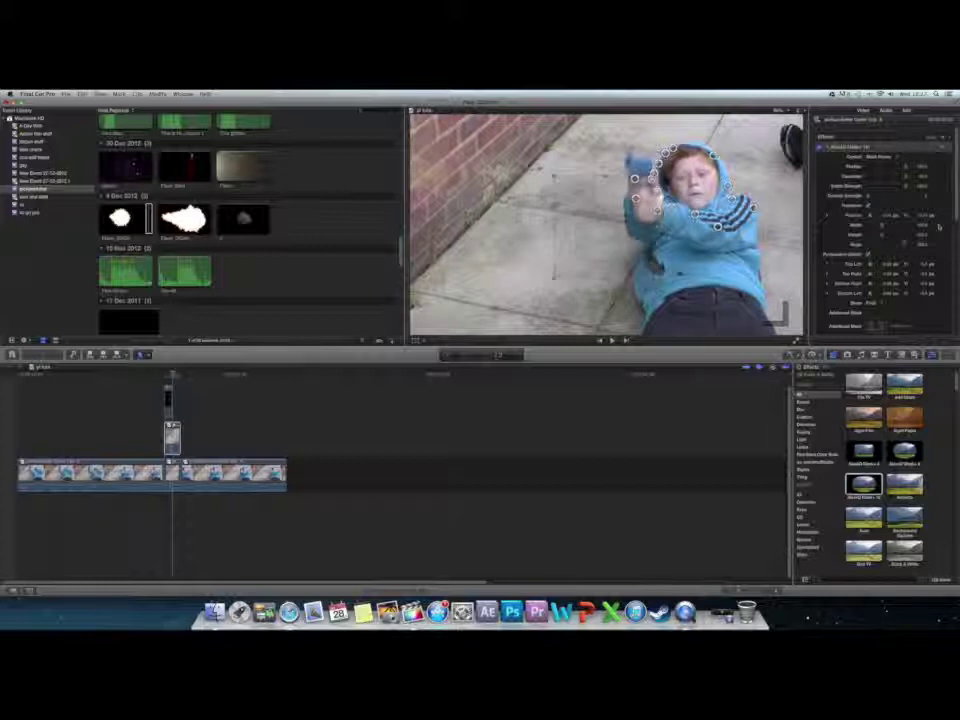
pyautogui.scroll(-5, 938, 227)
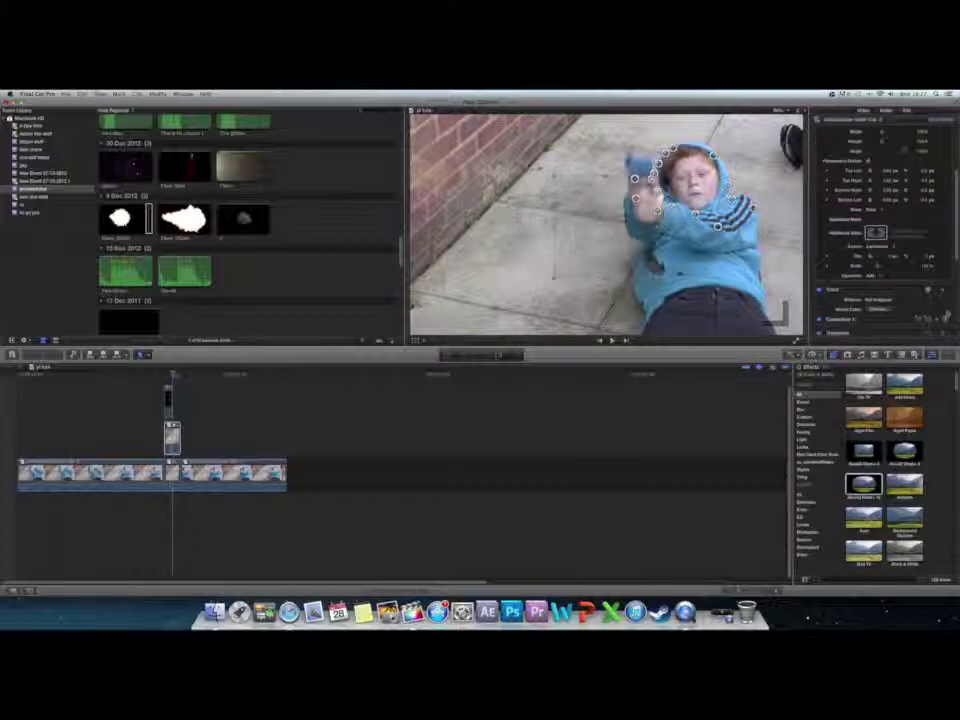
pyautogui.click(945, 319)
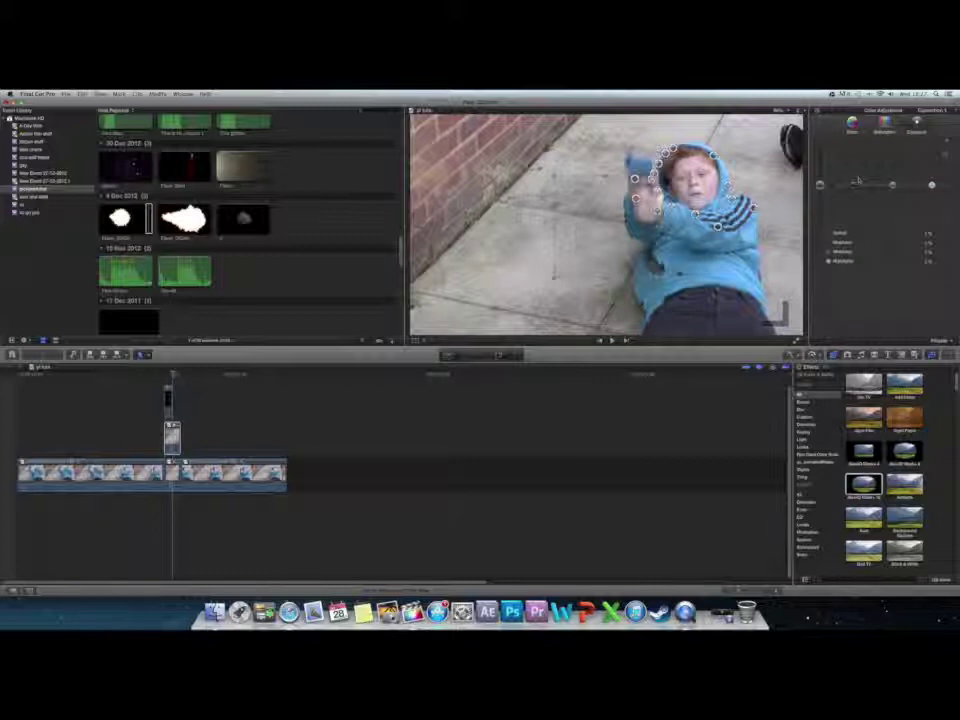
pyautogui.moveTo(820, 186); pyautogui.dragTo(822, 181)
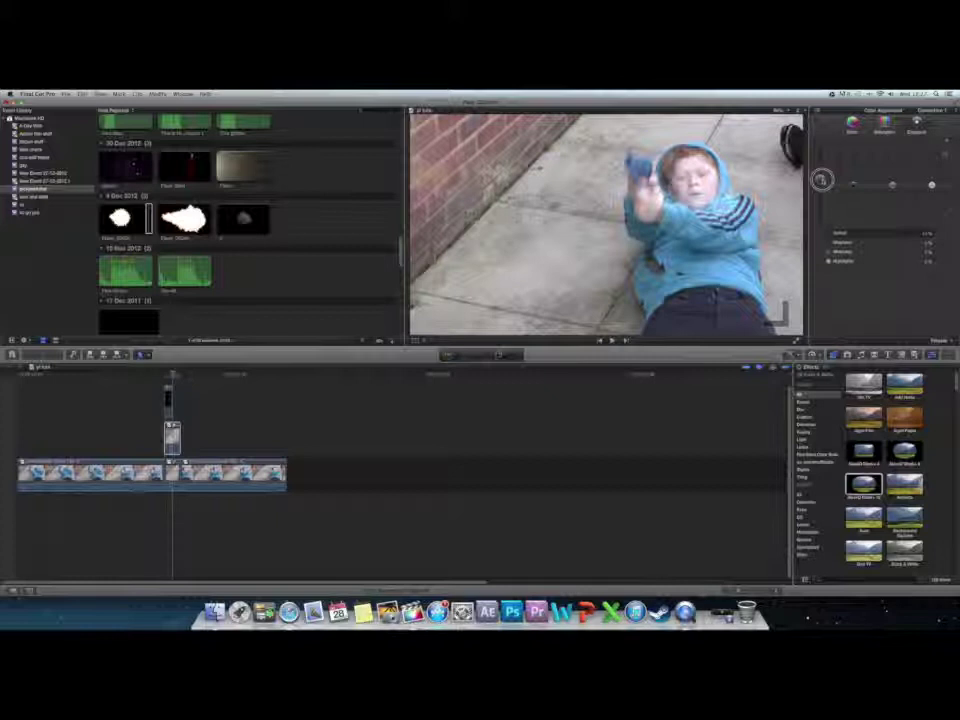
pyautogui.moveTo(822, 180); pyautogui.dragTo(821, 182)
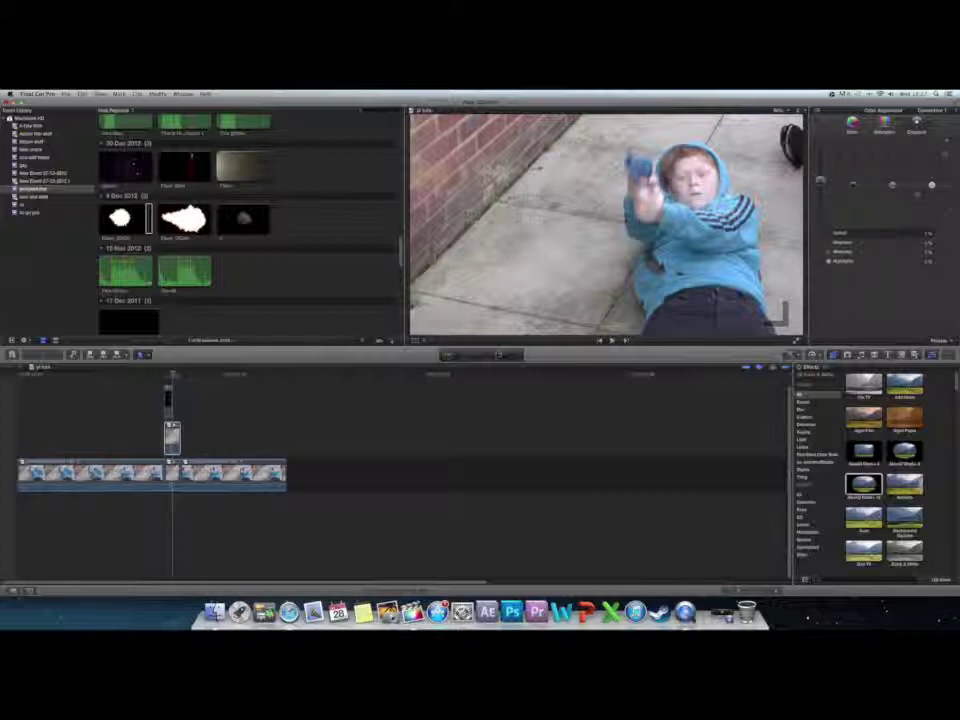
pyautogui.moveTo(932, 186); pyautogui.dragTo(932, 183)
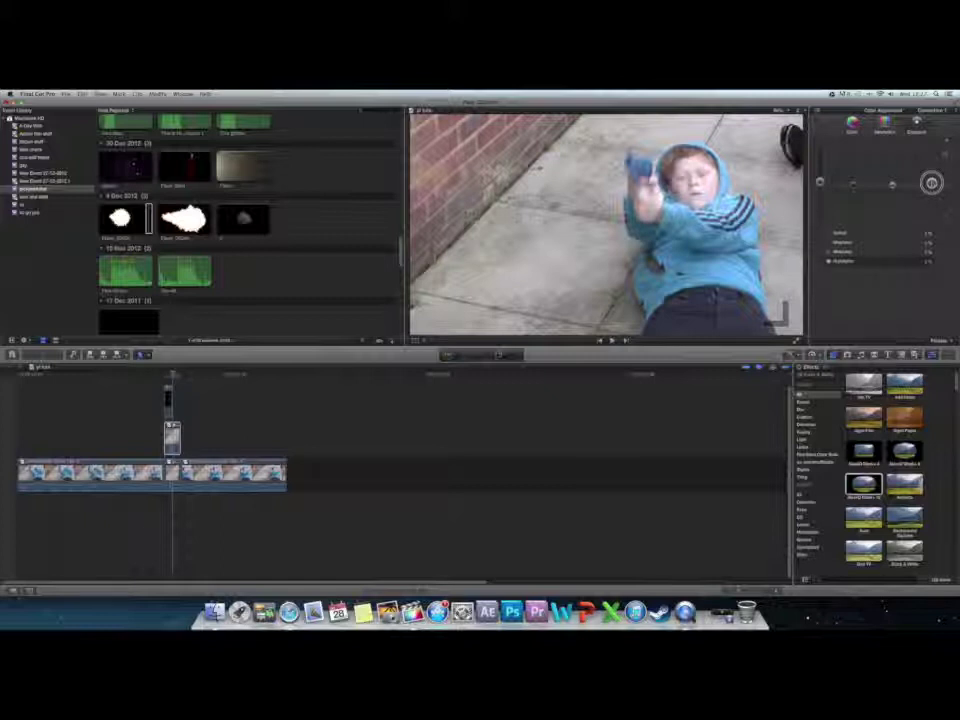
pyautogui.click(893, 185)
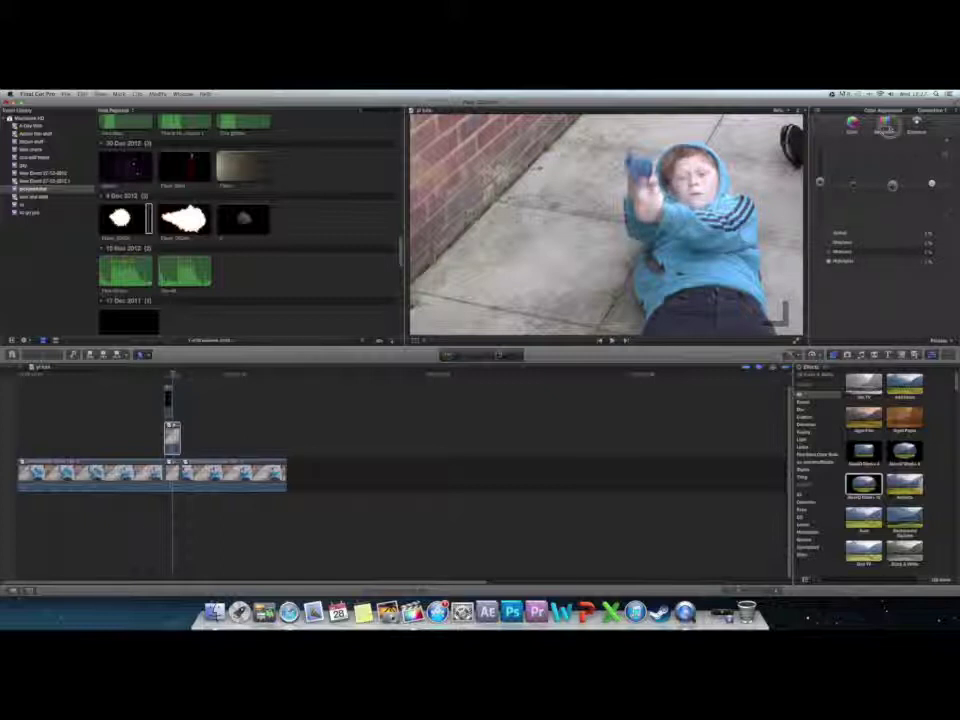
# - Raise the masked clip's global saturation and tint its global colour towards orange
pyautogui.click(885, 124)
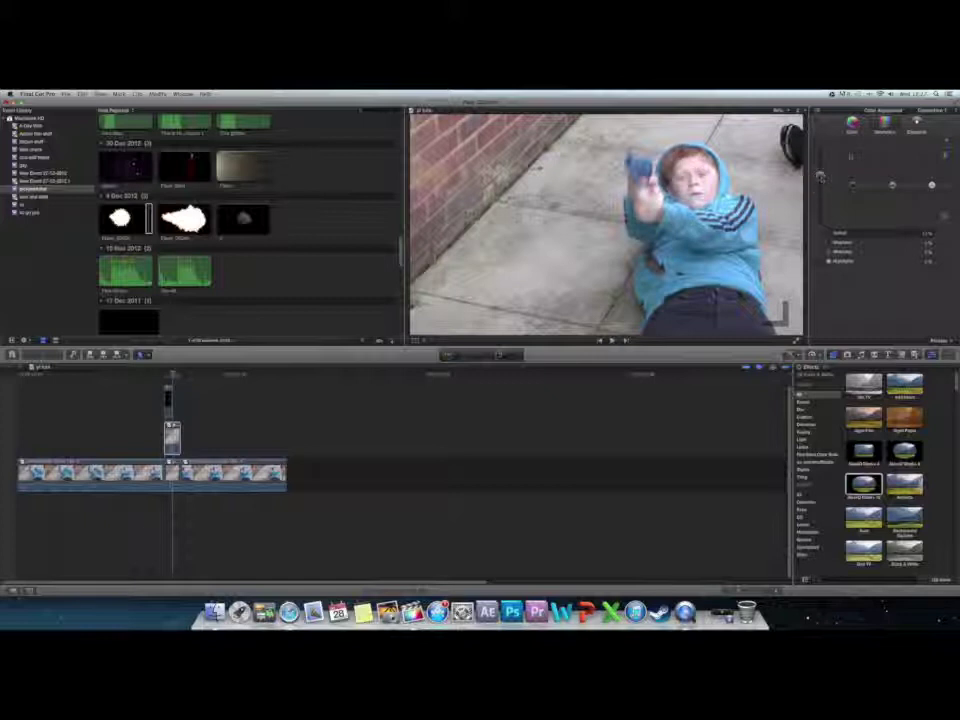
pyautogui.click(853, 123)
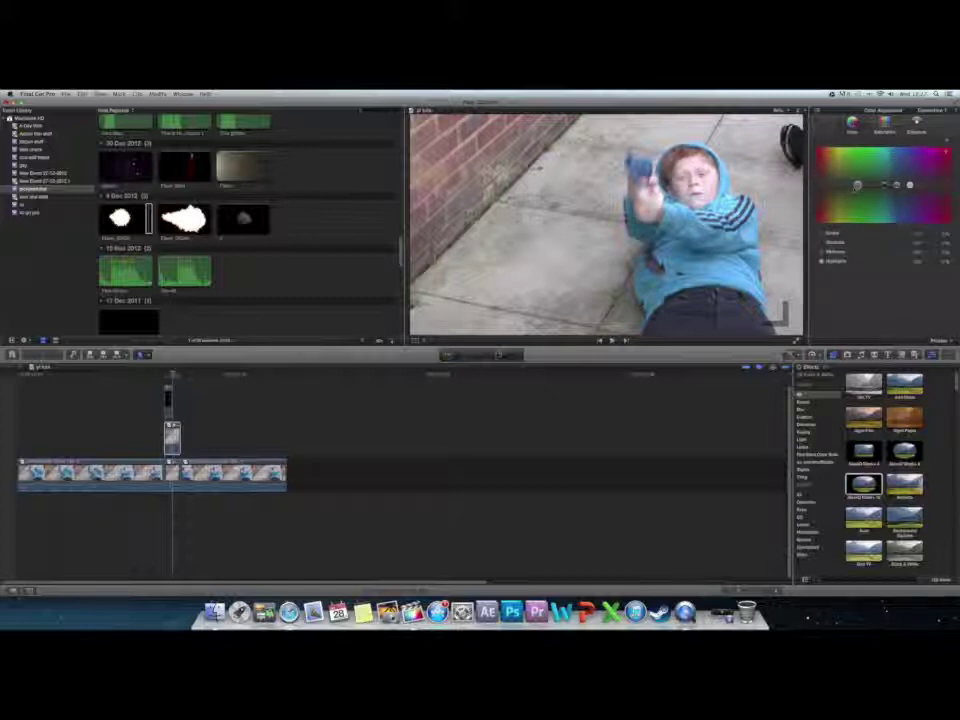
pyautogui.moveTo(857, 186); pyautogui.dragTo(840, 184)
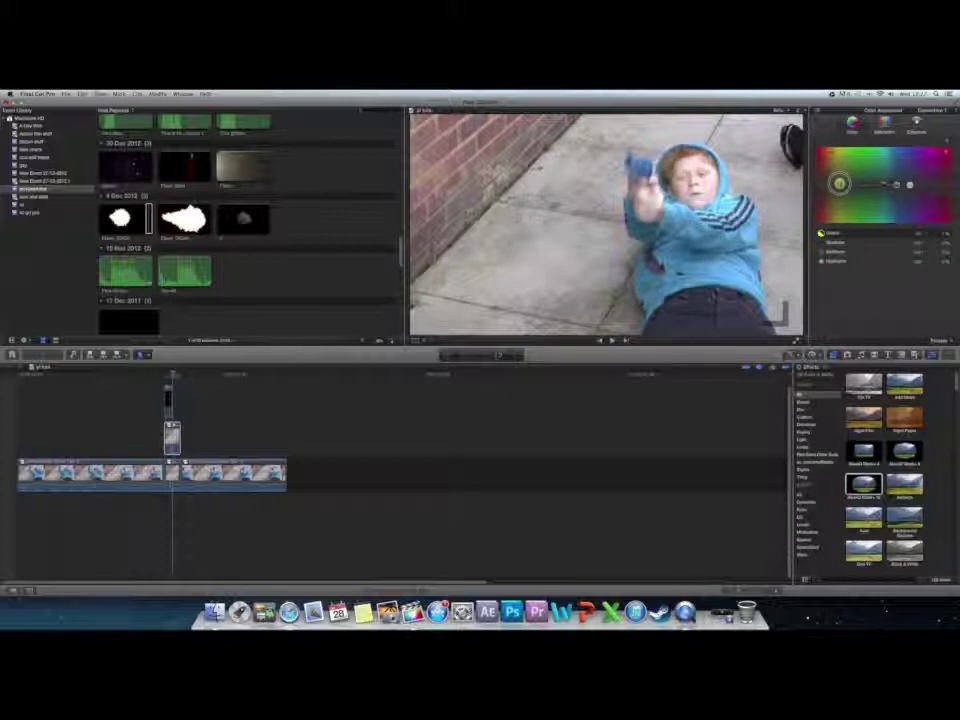
pyautogui.moveTo(840, 184); pyautogui.dragTo(832, 182)
pyautogui.moveTo(832, 183); pyautogui.dragTo(830, 183)
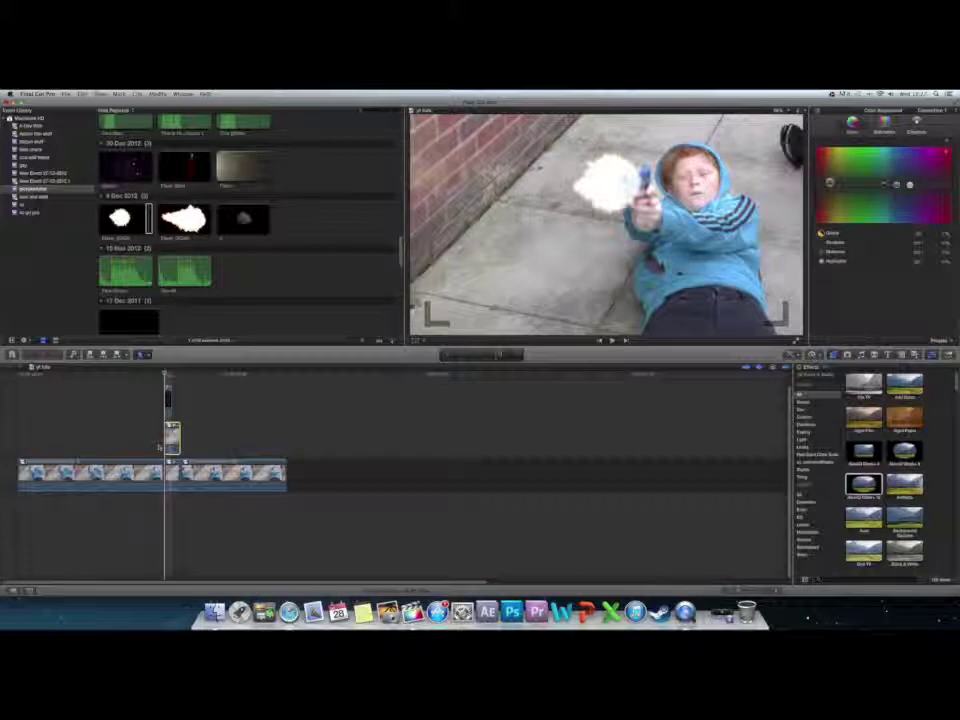
# - Play the shot forwards and backwards around the muzzle flash to check the light on the boy
pyautogui.press('Right')
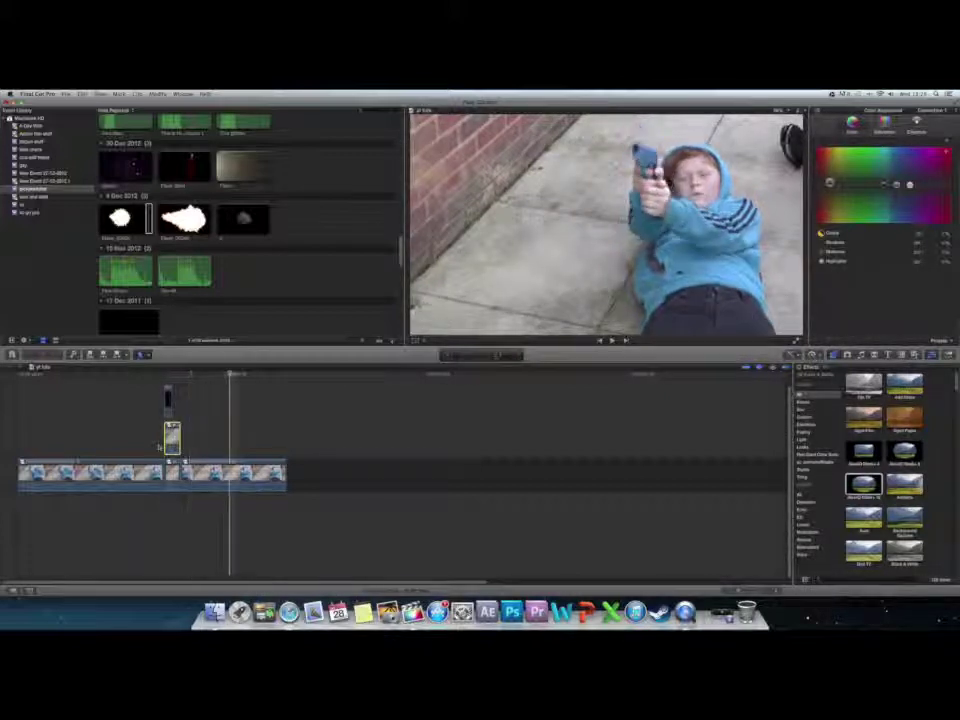
pyautogui.press('j')
pyautogui.press('j')
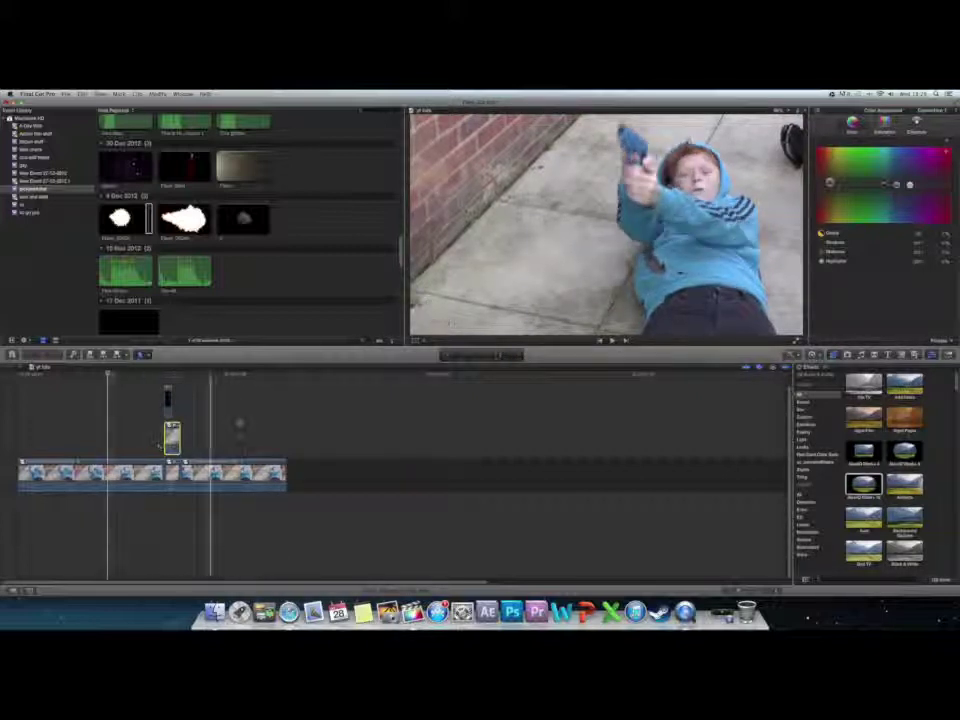
# - Render all the clips in the timeline and play back the finished gunshot
pyautogui.click(253, 411)
pyautogui.moveTo(263, 409); pyautogui.dragTo(63, 479)
pyautogui.click(158, 94)
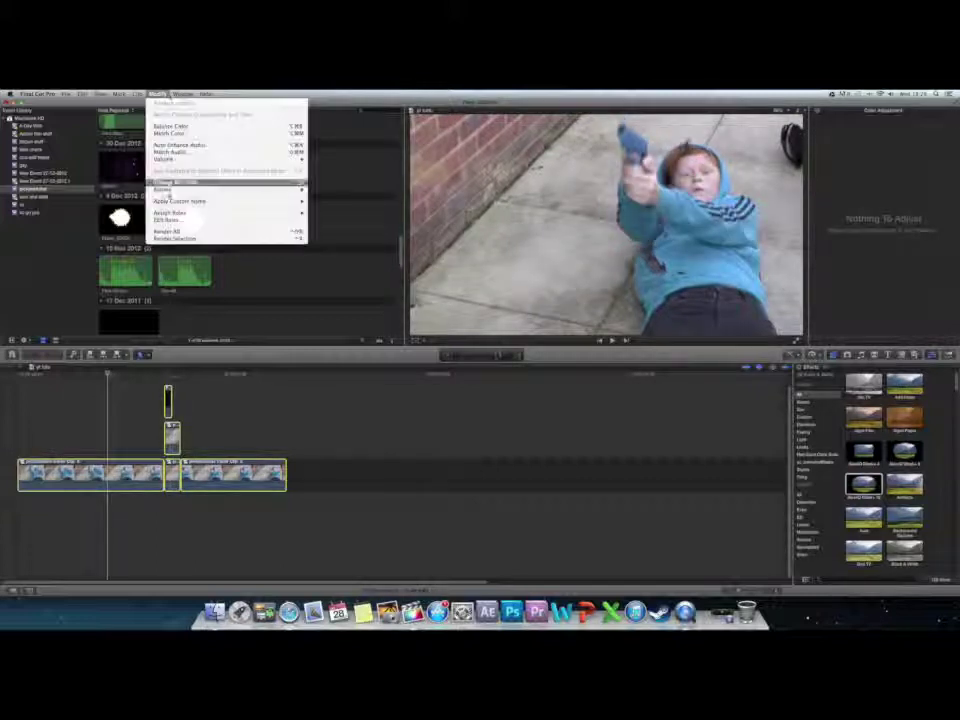
pyautogui.click(180, 240)
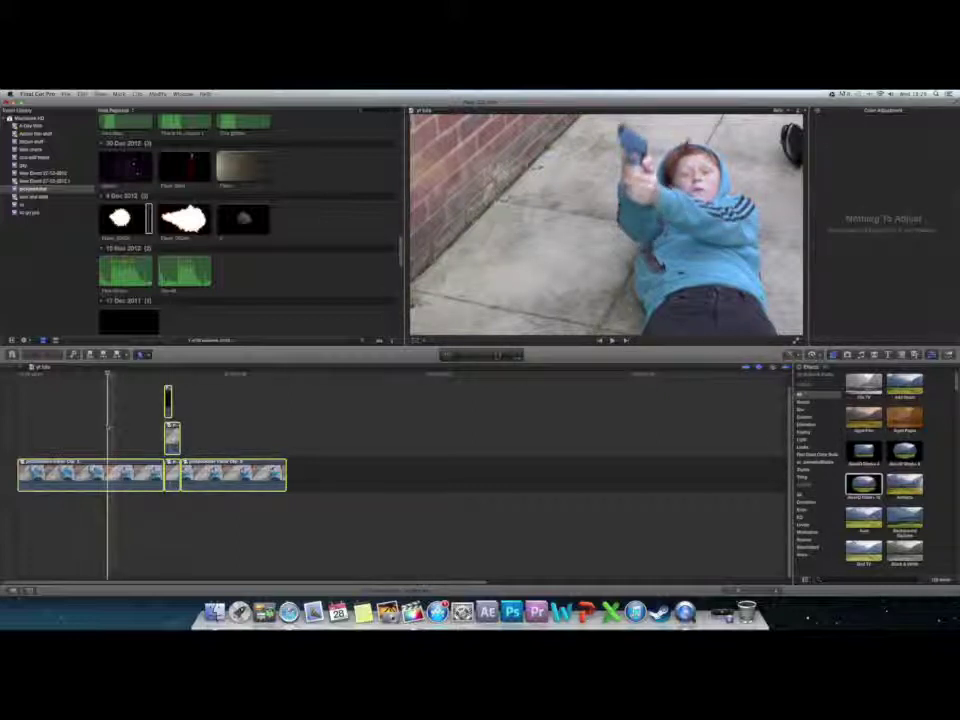
pyautogui.press('space')
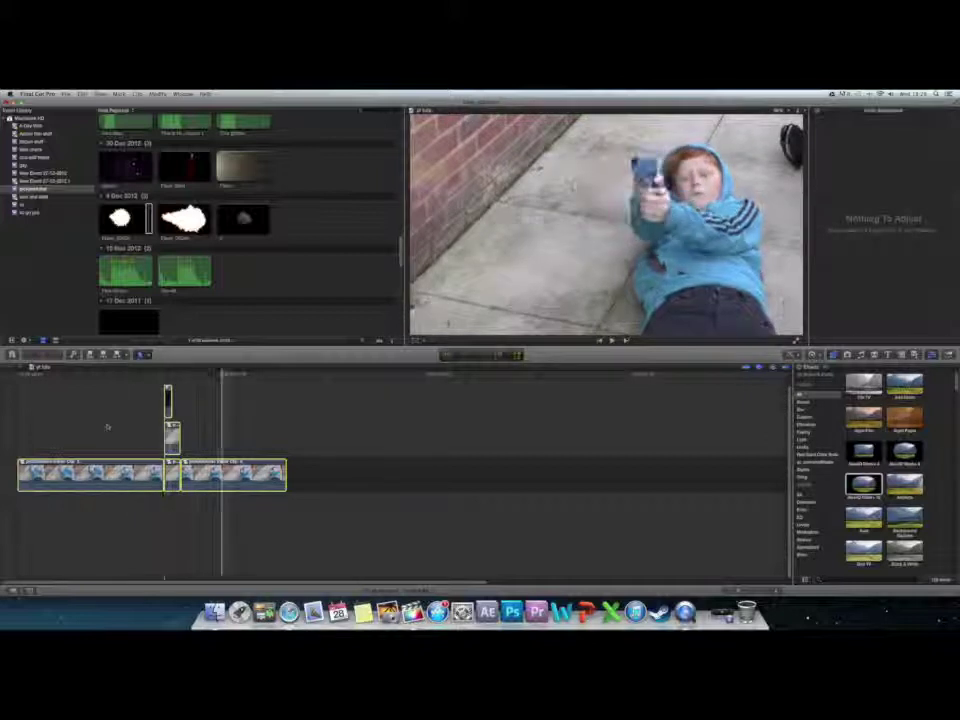
pyautogui.press('j')
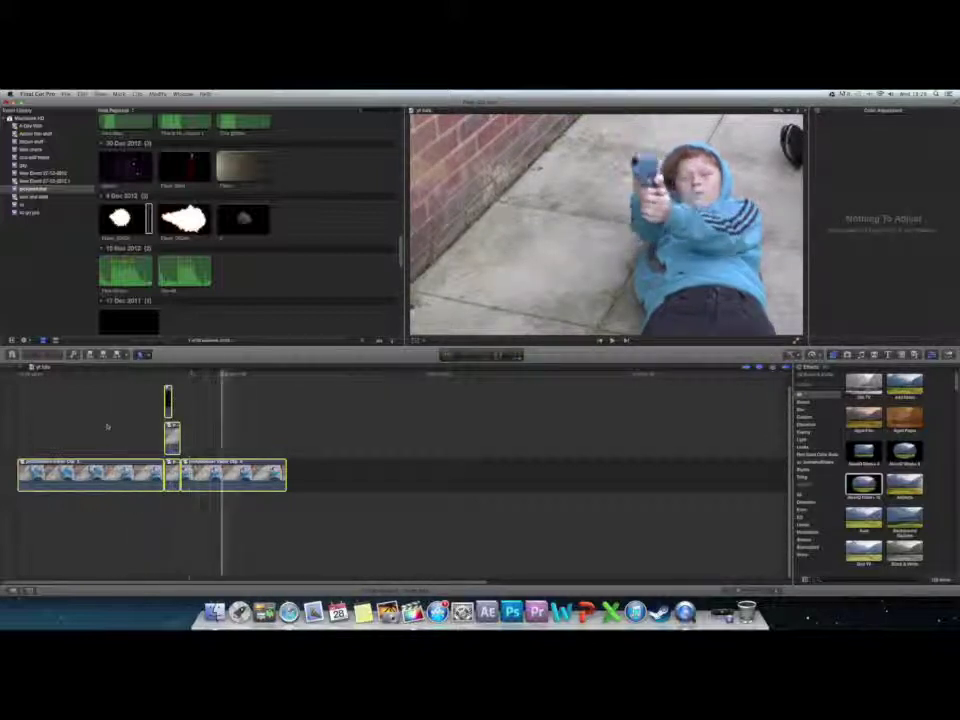
# - Uncover the desktop behind the editor and open the VFX & SFX folder in Finder, placed clear of the timeline
pyautogui.click(216, 424)
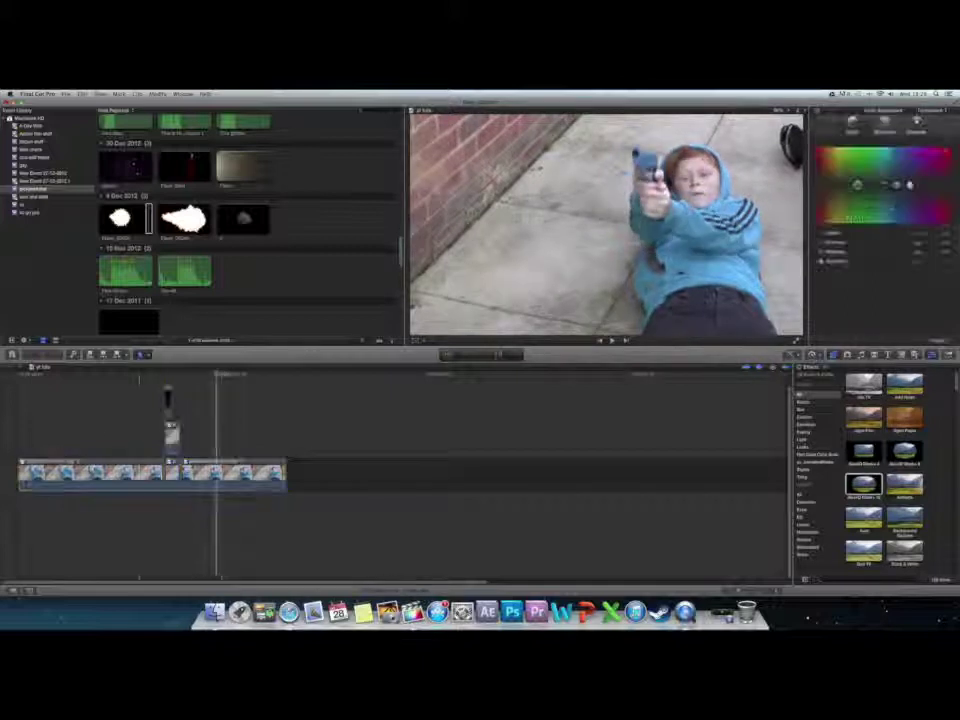
pyautogui.moveTo(598, 101); pyautogui.dragTo(580, 233)
pyautogui.click(452, 180)
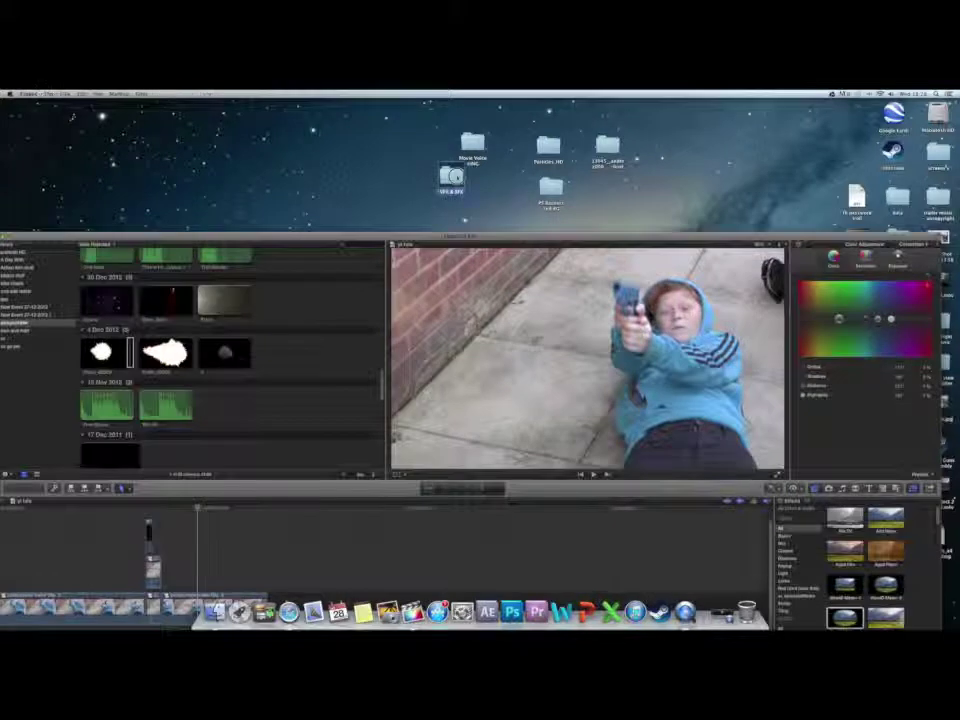
pyautogui.doubleClick(452, 178)
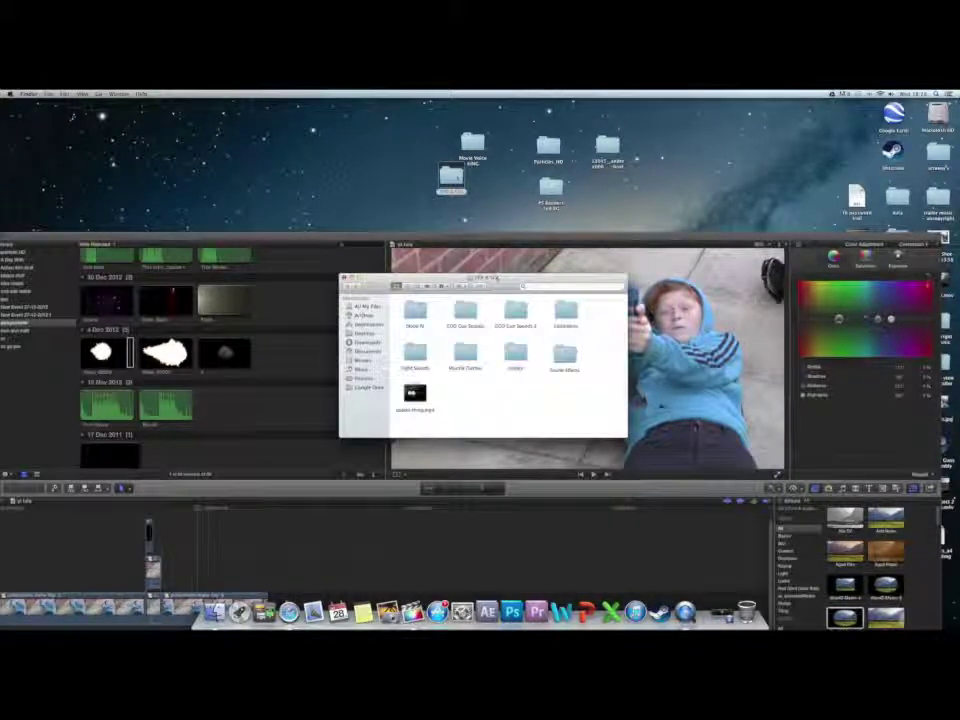
pyautogui.moveTo(482, 277); pyautogui.dragTo(529, 108)
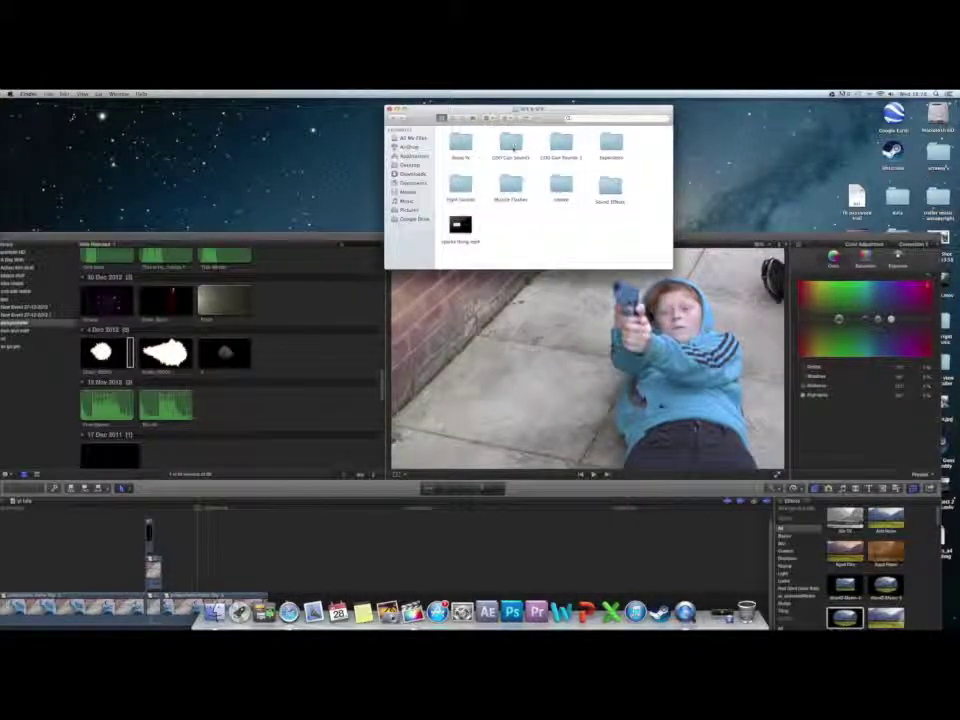
# - Browse the COD Gun Sounds folder through the secondary weapons and pistols to the Five-Seven folder
pyautogui.doubleClick(512, 146)
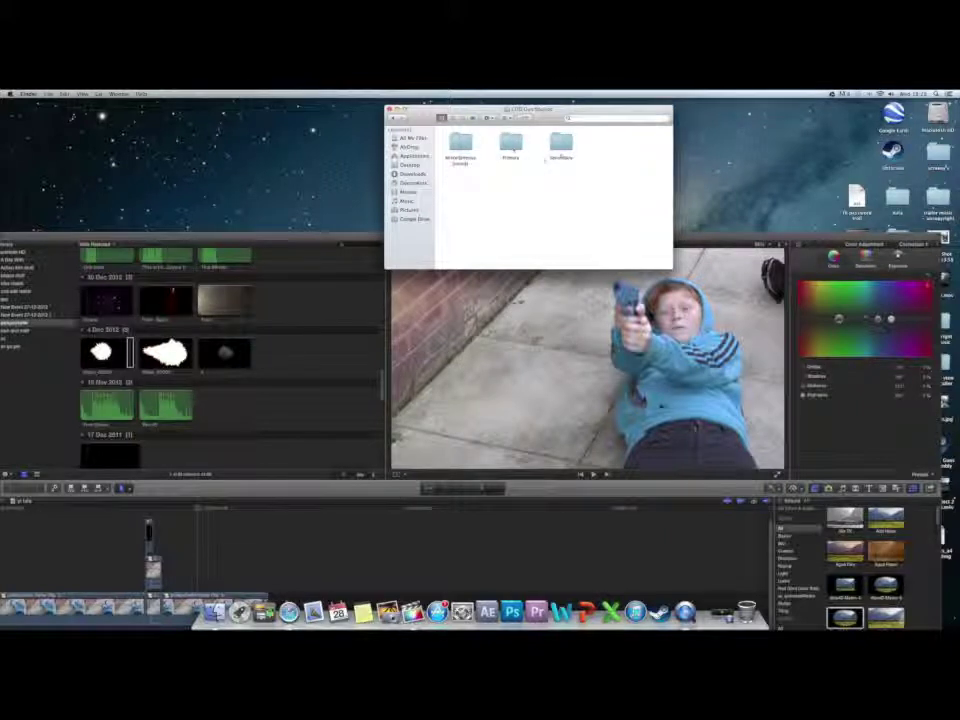
pyautogui.doubleClick(557, 148)
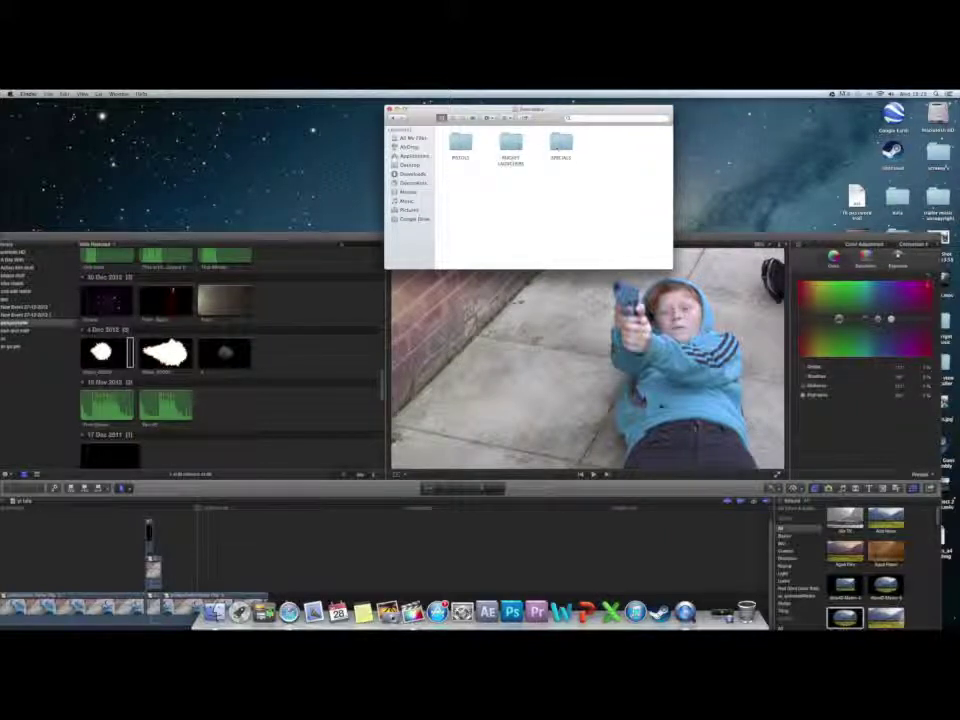
pyautogui.doubleClick(461, 145)
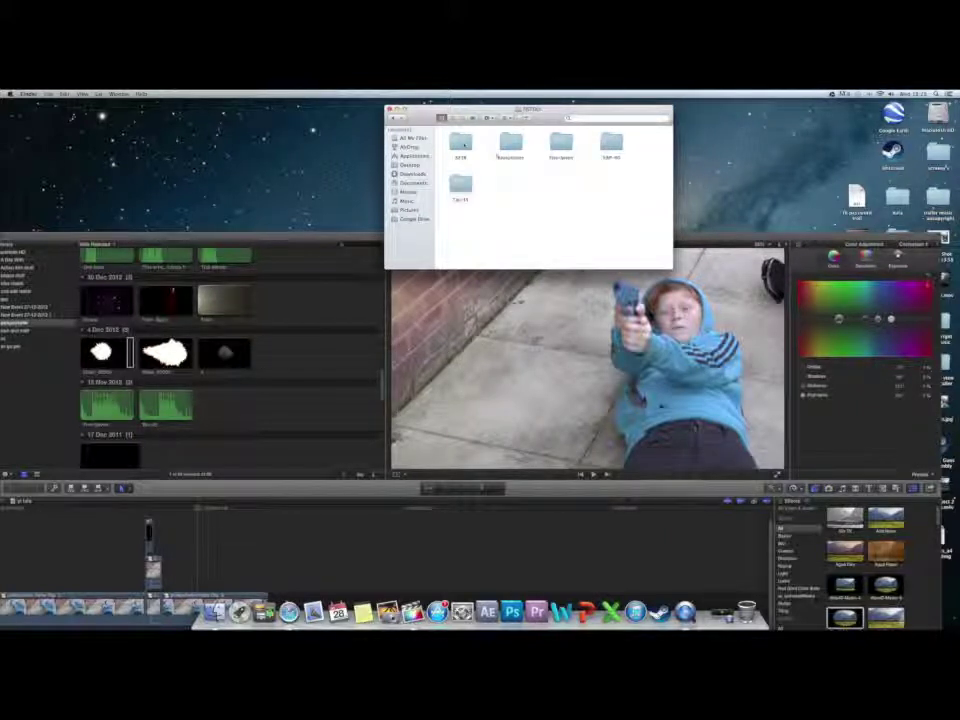
pyautogui.doubleClick(560, 145)
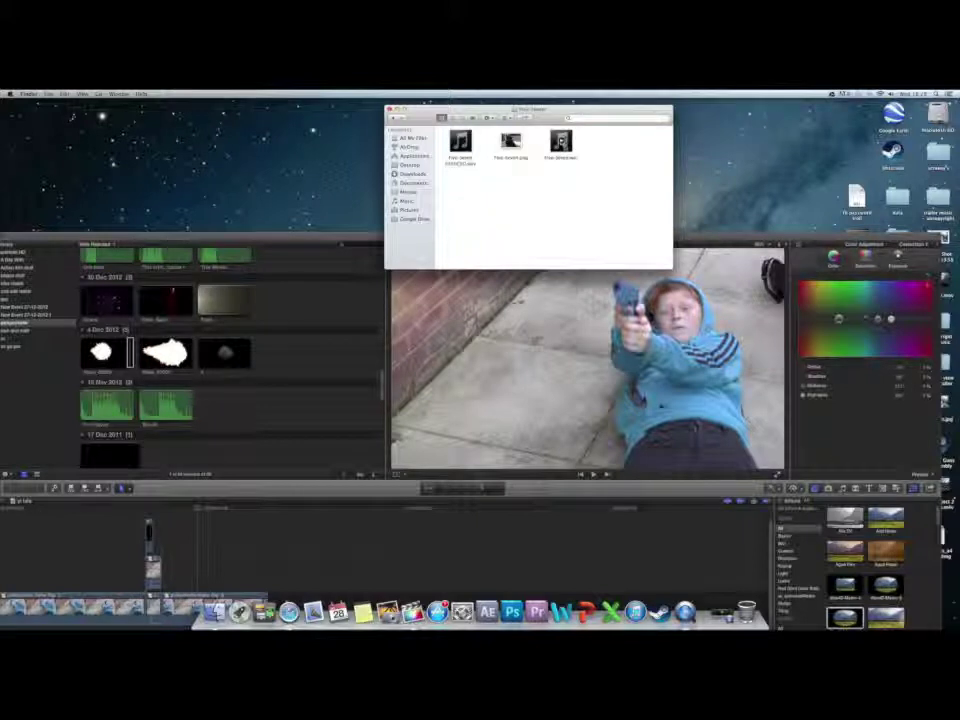
# - Add the Five-Seven gunshot sound to the end of the timeline and return to Final Cut Pro
pyautogui.click(561, 145)
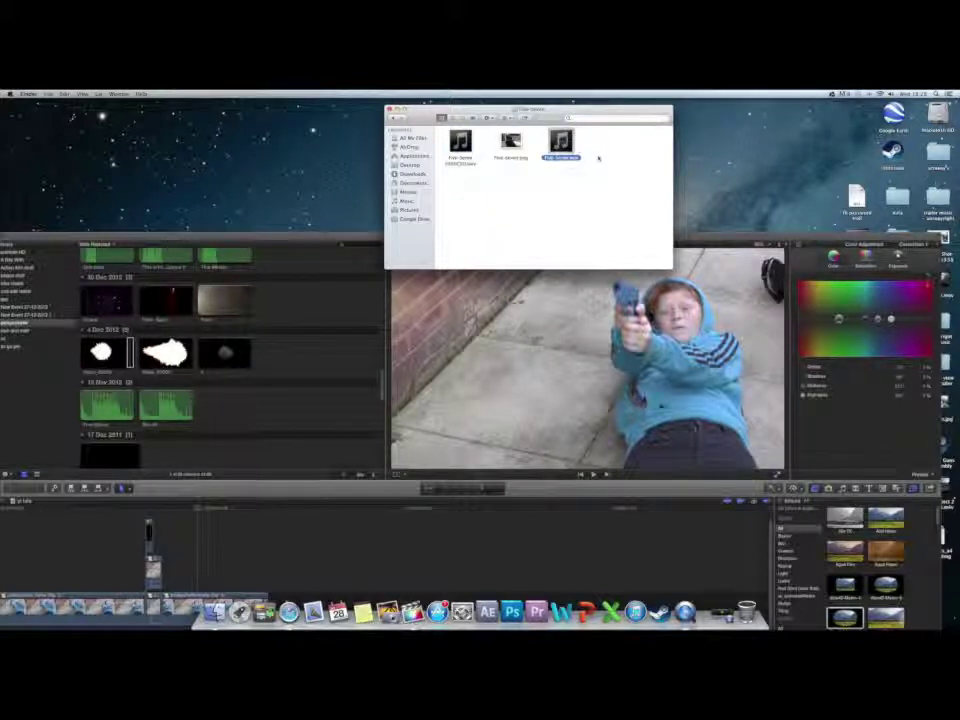
pyautogui.moveTo(570, 146)
pyautogui.moveTo(570, 146); pyautogui.dragTo(281, 594)
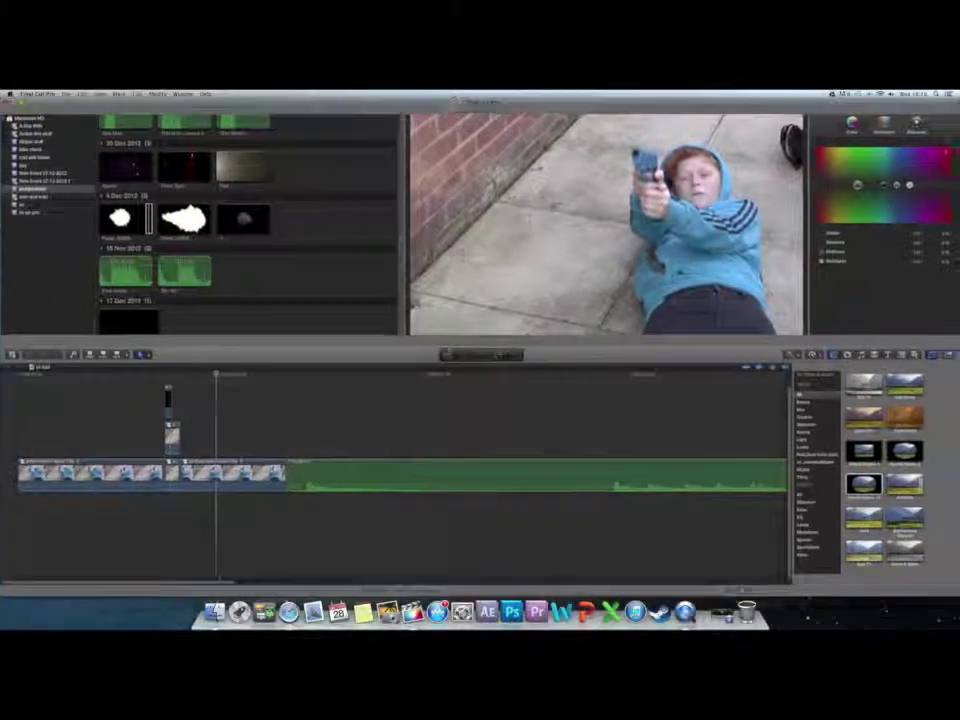
pyautogui.moveTo(455, 101); pyautogui.dragTo(451, 102)
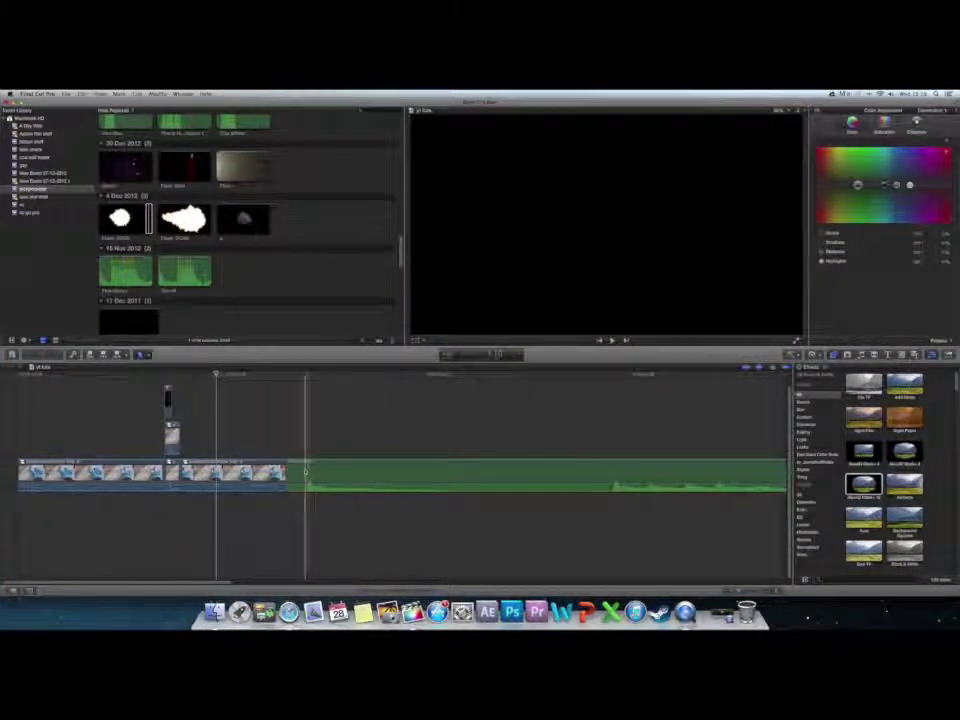
# - Cut the silence off the start of the gunshot sound and attach it beneath the video at the muzzle flash
pyautogui.click(305, 471)
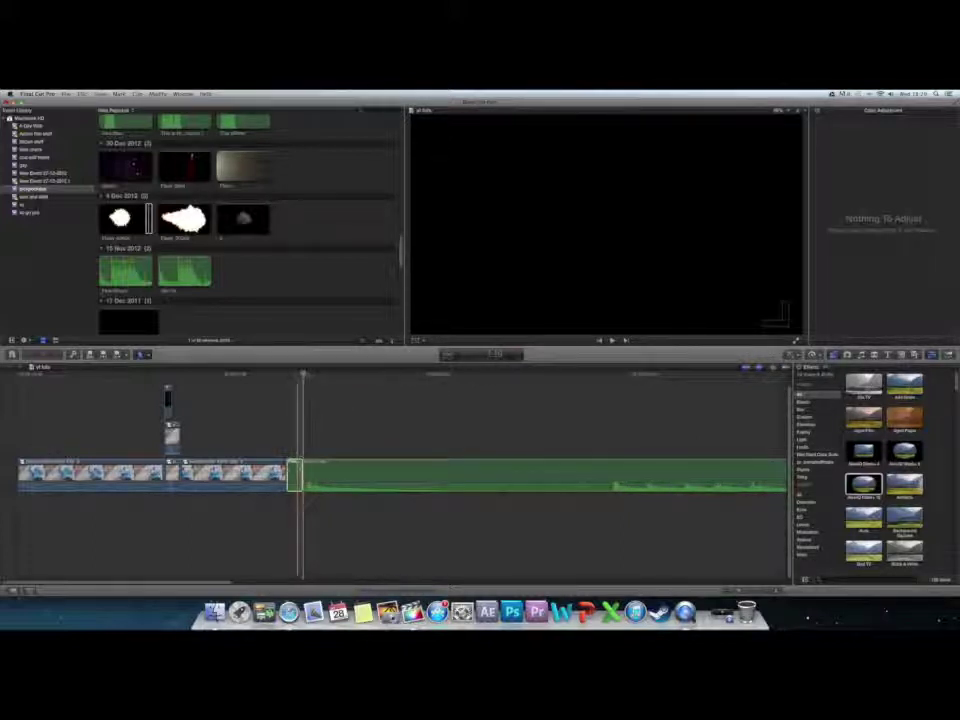
pyautogui.click(317, 466)
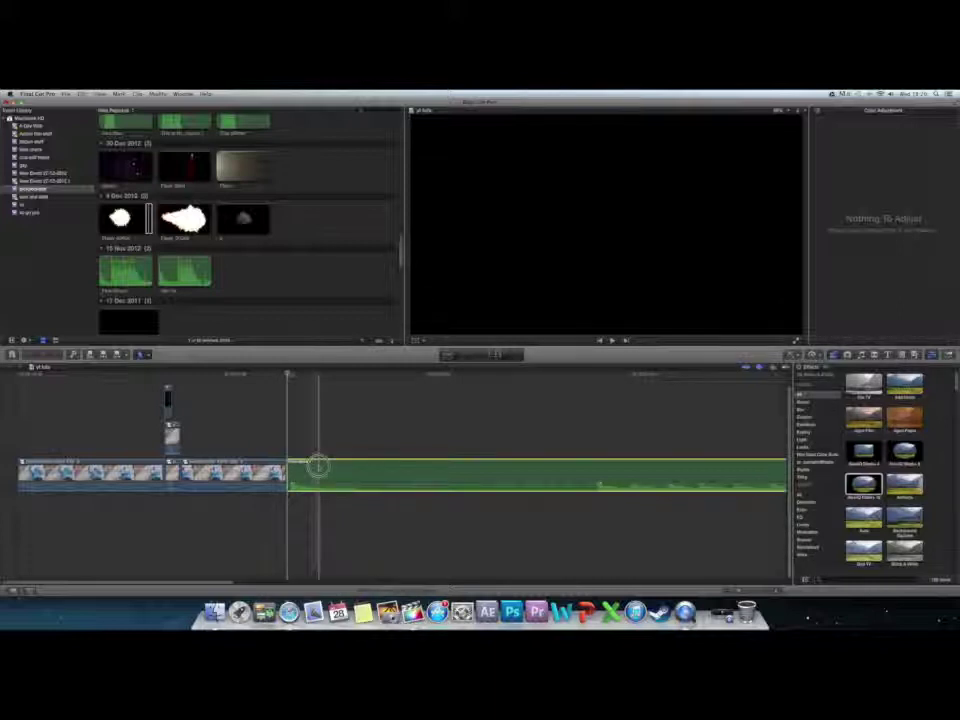
pyautogui.moveTo(317, 466); pyautogui.dragTo(164, 501)
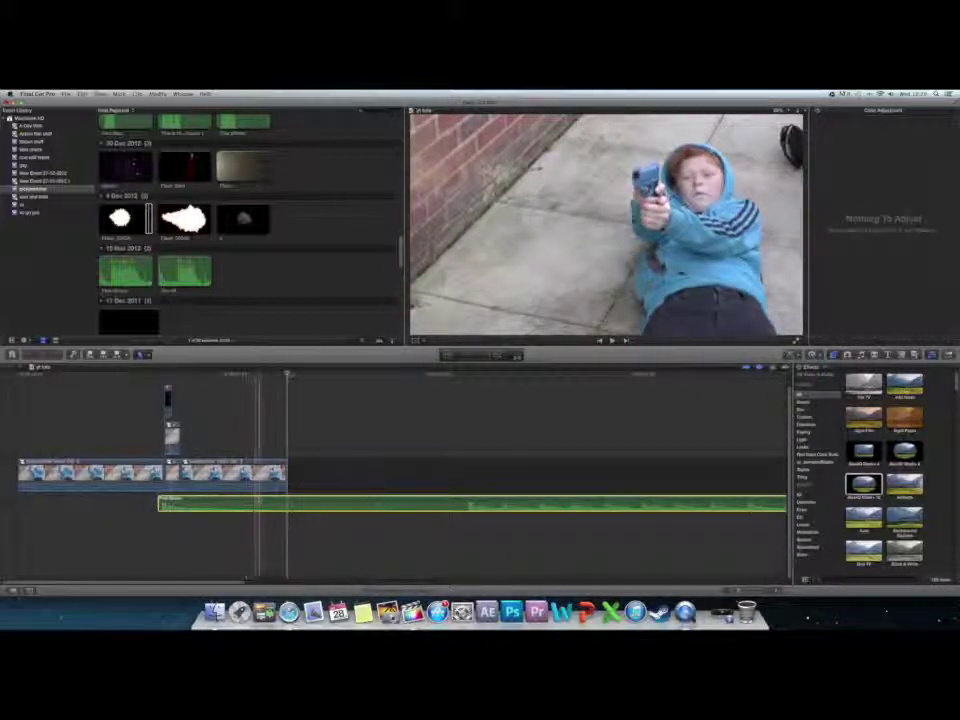
# - Split the gunshot sound after the first shot, just before the video ends, and delete the remainder
pyautogui.press('super+b')
pyautogui.click(296, 502)
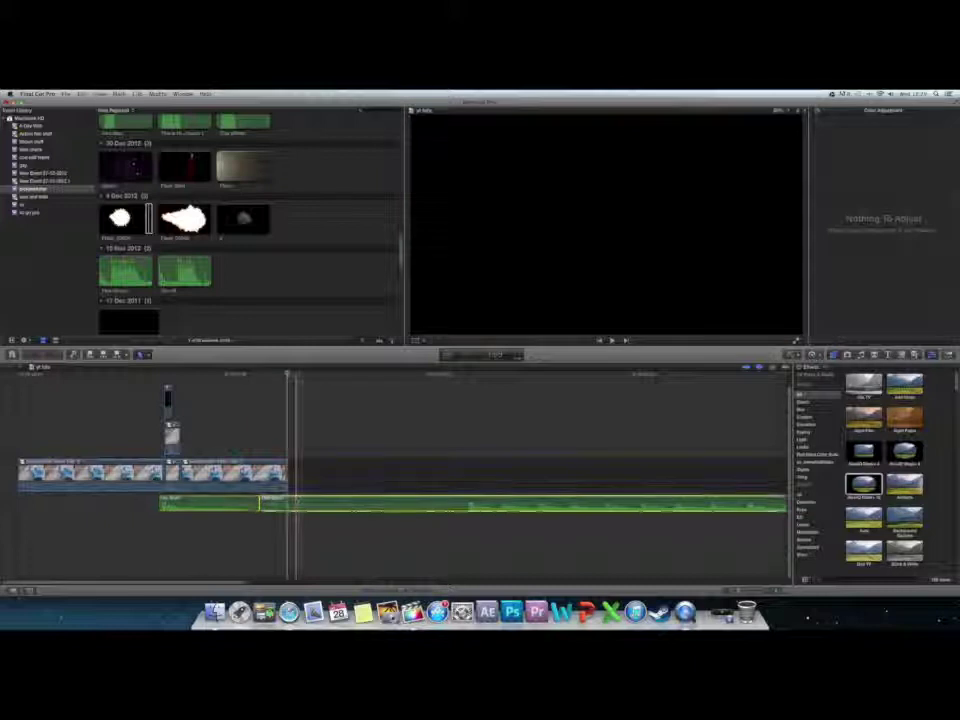
pyautogui.click(292, 503)
pyautogui.press('Delete')
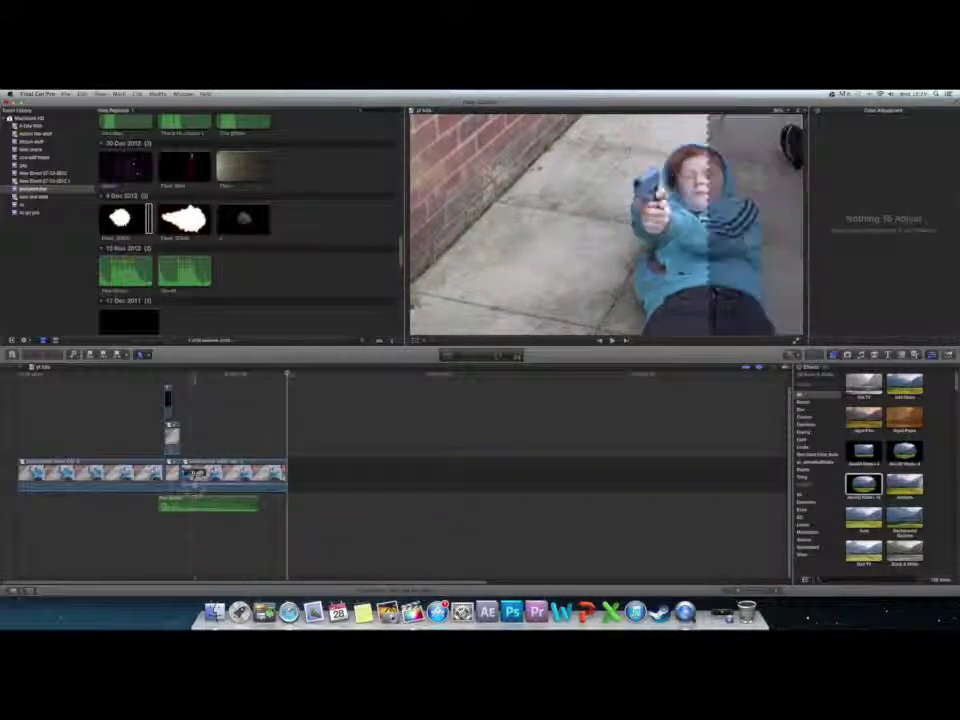
# - Check the timing of the gunshot sound against the video around the muzzle flash
pyautogui.click(195, 487)
pyautogui.click(172, 488)
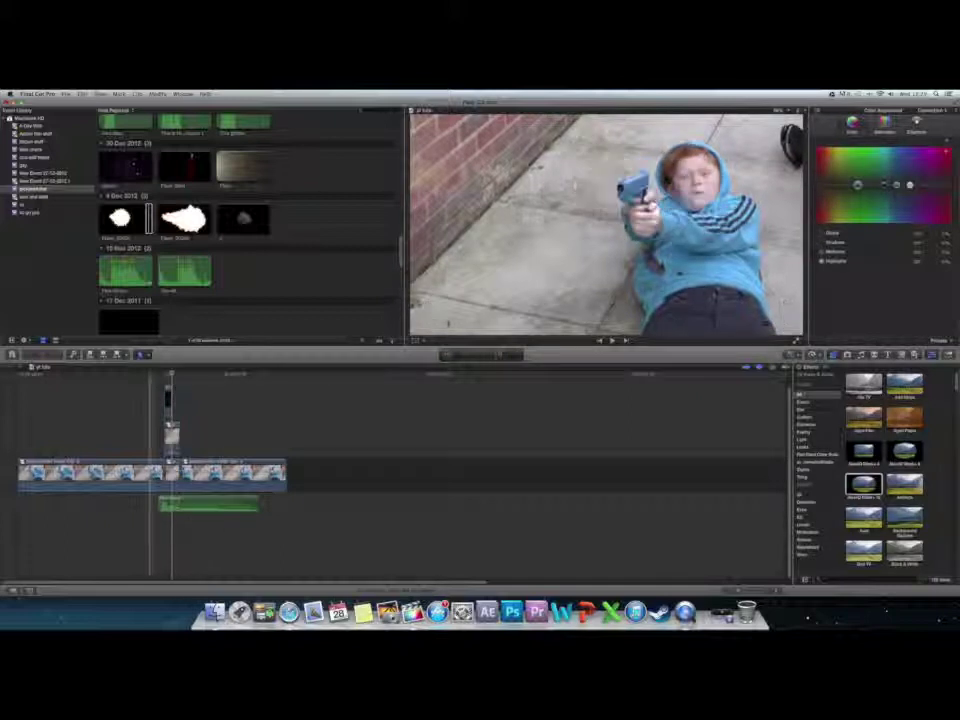
pyautogui.click(149, 485)
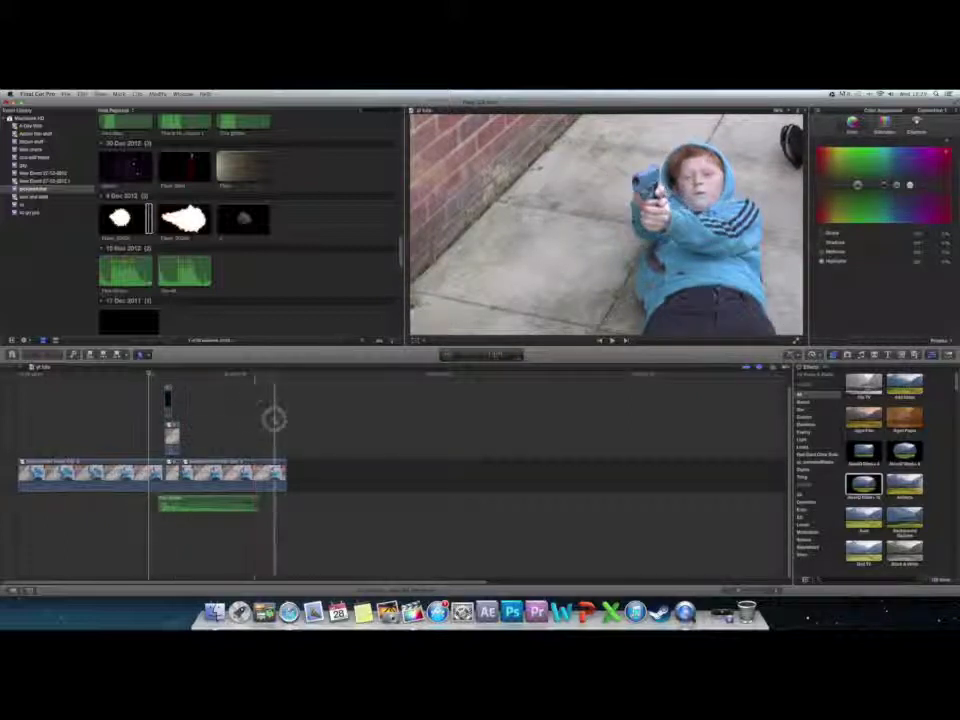
# - Select all the video and audio clips in the timeline and render the selection
pyautogui.moveTo(274, 418); pyautogui.dragTo(55, 522)
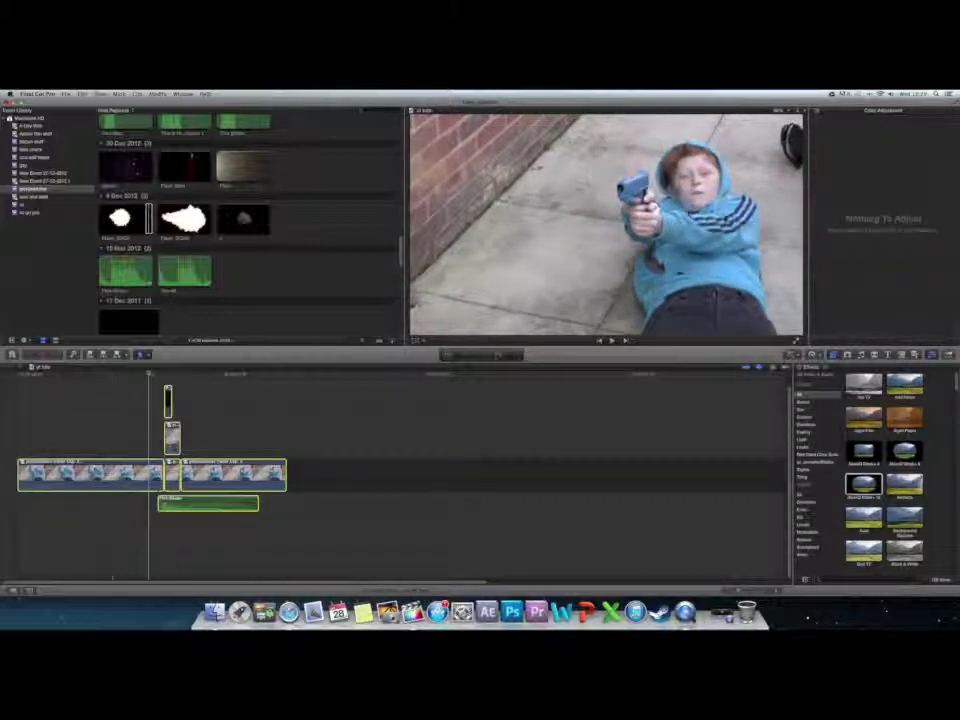
pyautogui.click(158, 93)
pyautogui.click(211, 239)
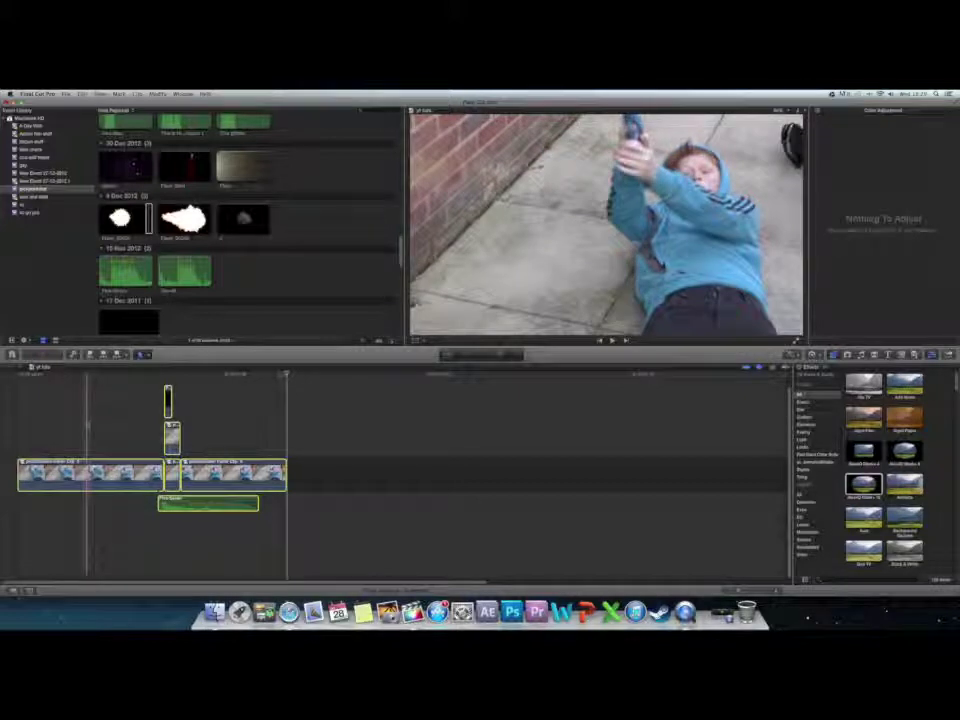
# - Play back the rendered gunshot with its sound and preview the muzzle flash and explosion clips in the event browser
pyautogui.press('space')
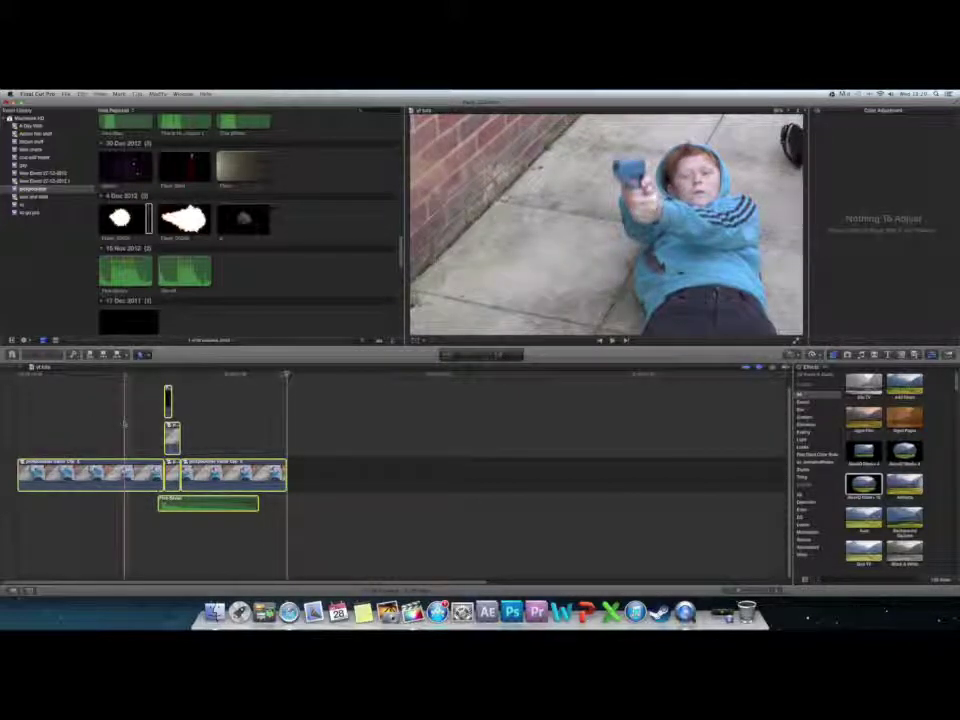
pyautogui.press('space')
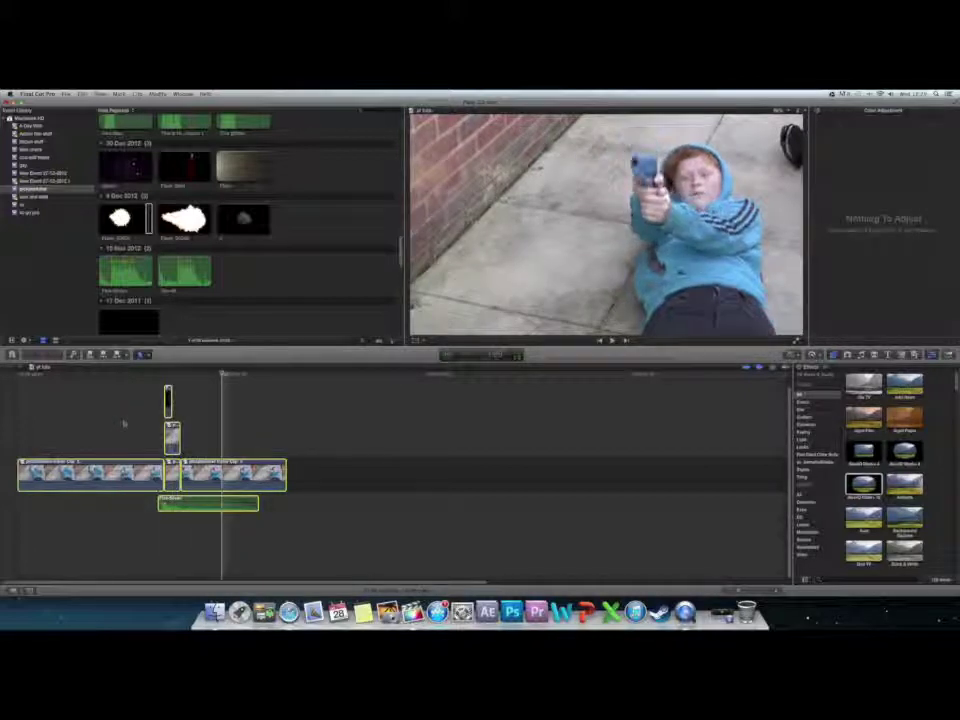
pyautogui.press('space')
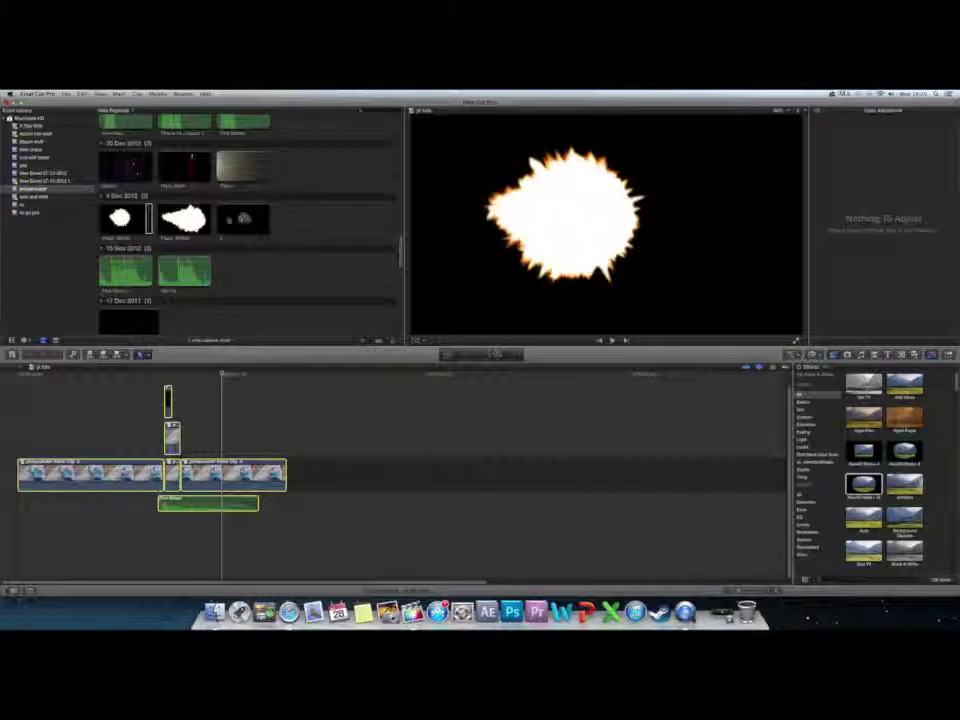
pyautogui.click(149, 219)
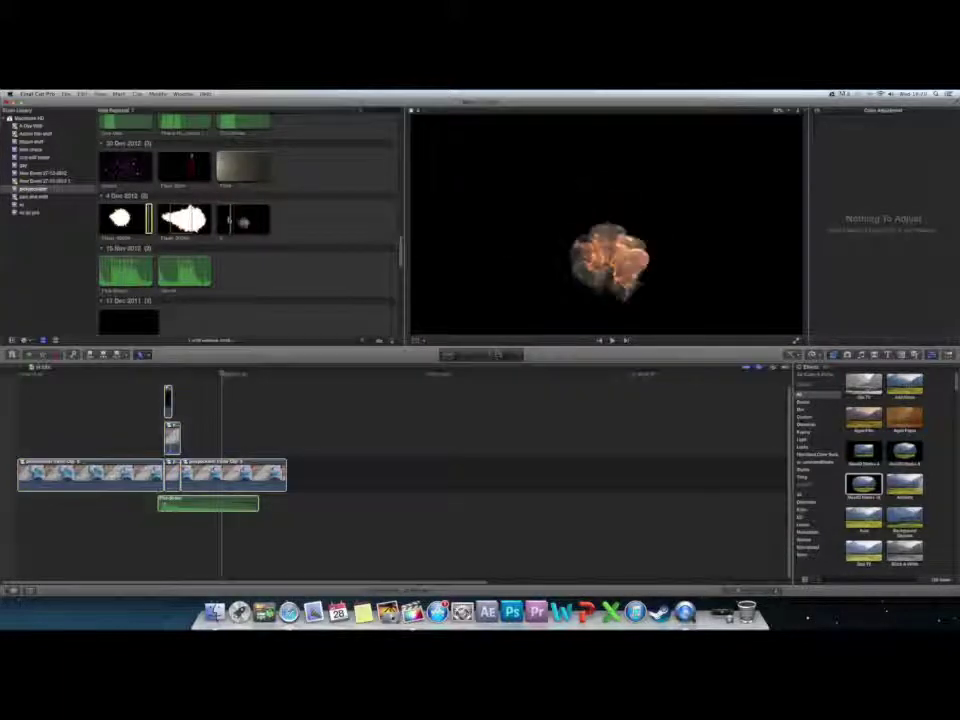